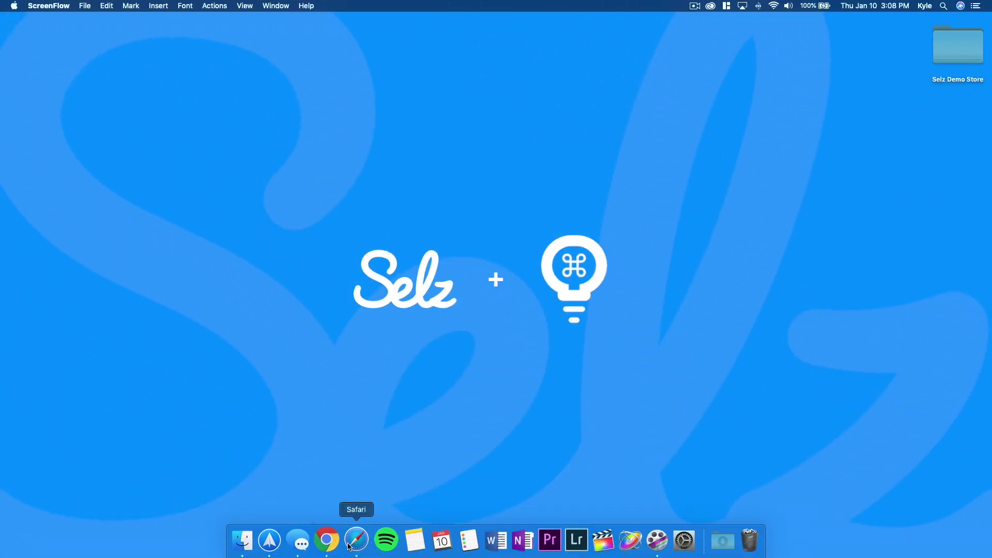
Switch to Safari and go to cmdcreativity.com
{"action": "left_click", "coordinate": [350, 546]}
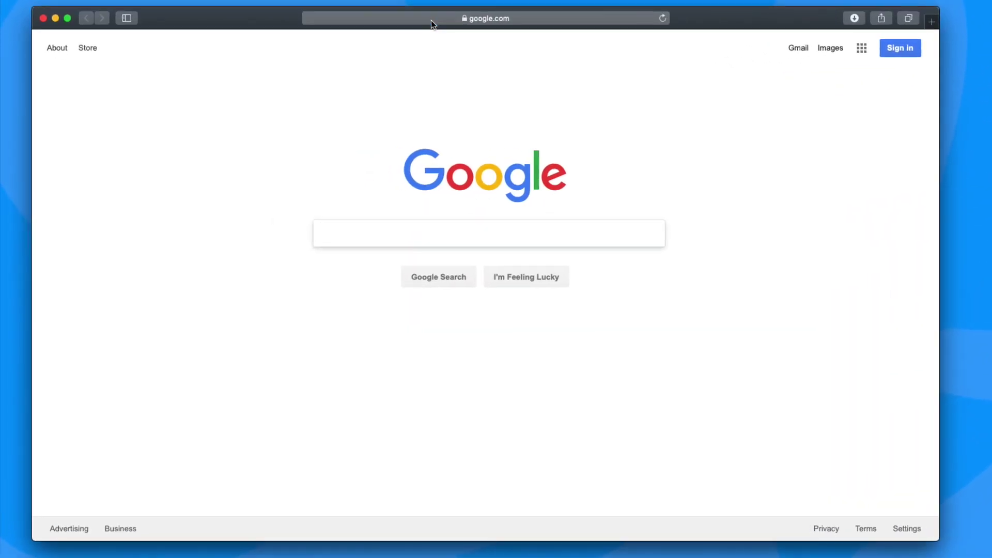
{"action": "left_click", "coordinate": [376, 39]}
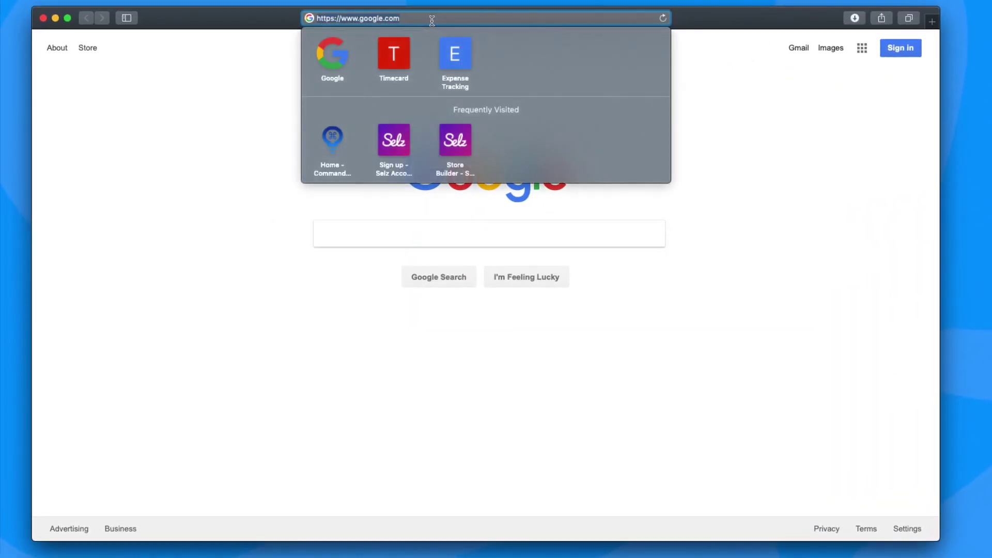
{"action": "type", "text": "cmdcreativity.com"}
{"action": "key", "text": "Return"}
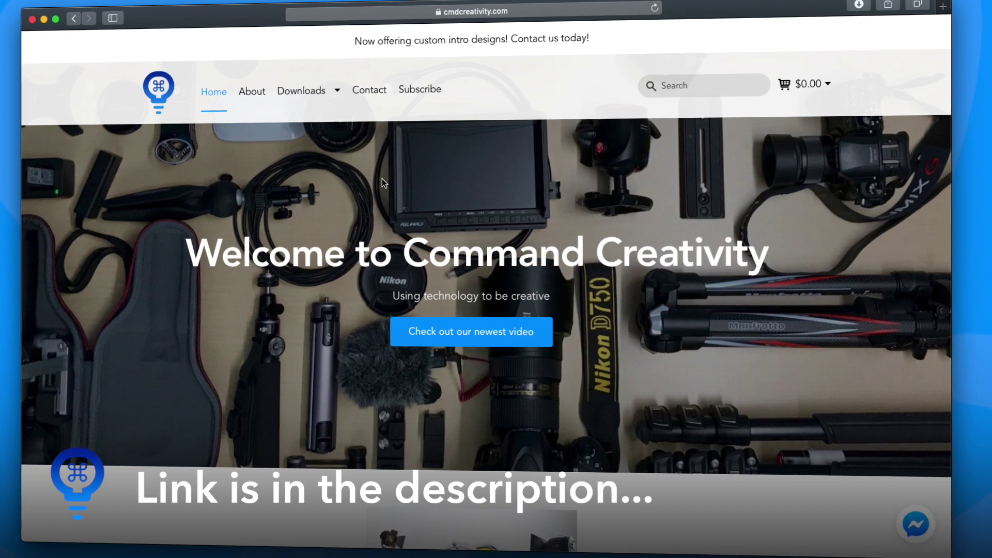
Look through the Command Creativity home page down to the Custom Intro Design product, return to its beginning and close the window
{"action": "scroll", "coordinate": [379, 200], "scroll_direction": "down", "scroll_amount": 5}
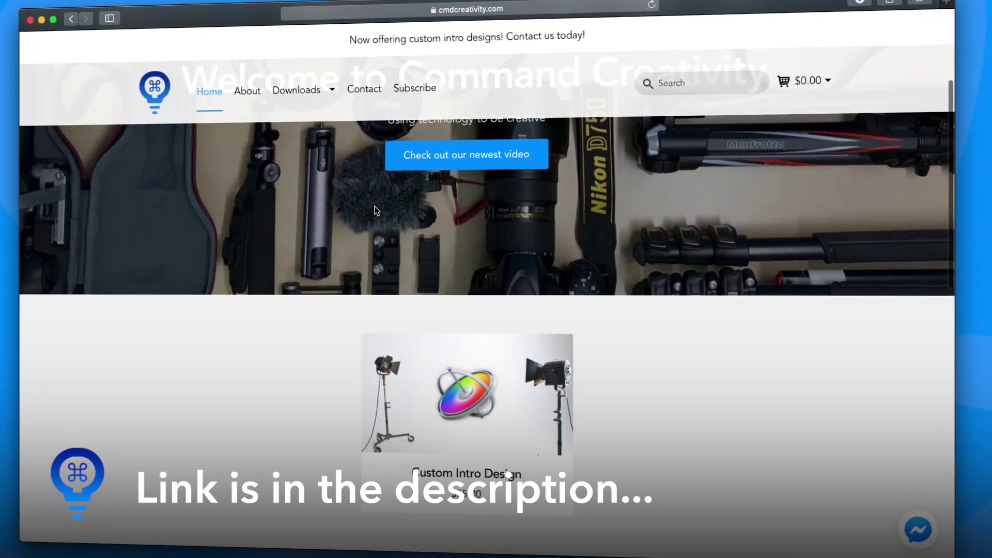
{"action": "scroll", "coordinate": [377, 210], "scroll_direction": "down", "scroll_amount": 5}
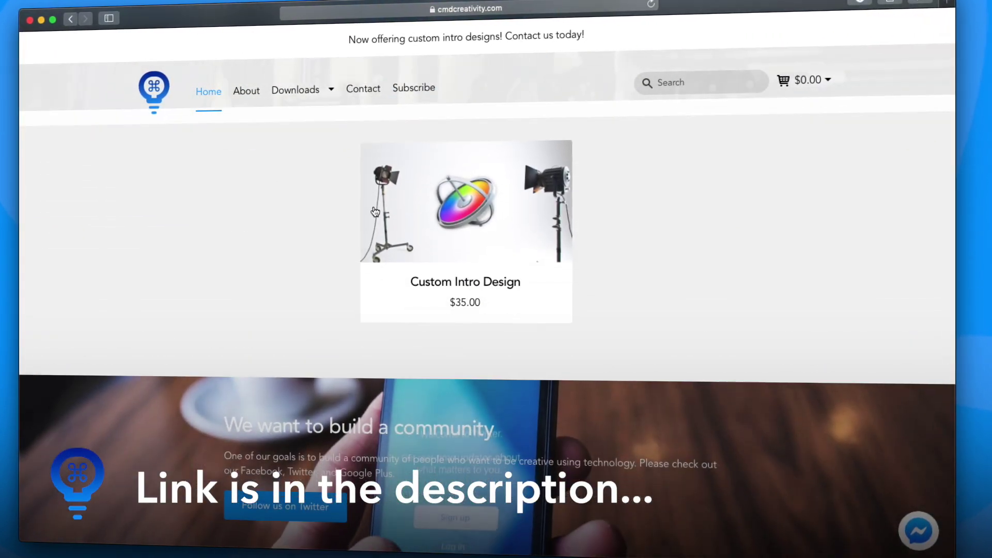
{"action": "scroll", "coordinate": [305, 211], "scroll_direction": "up", "scroll_amount": 6}
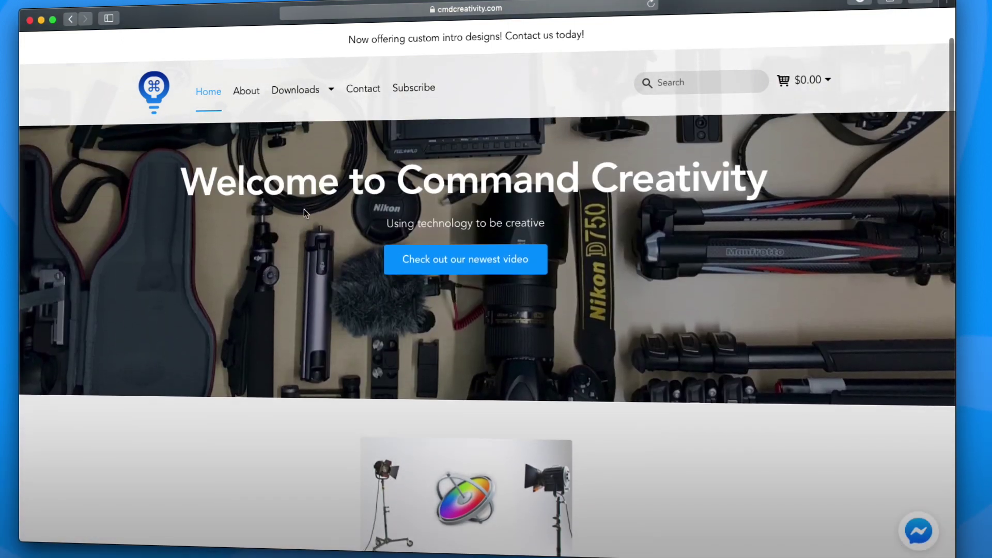
{"action": "scroll", "coordinate": [305, 209], "scroll_direction": "up", "scroll_amount": 3}
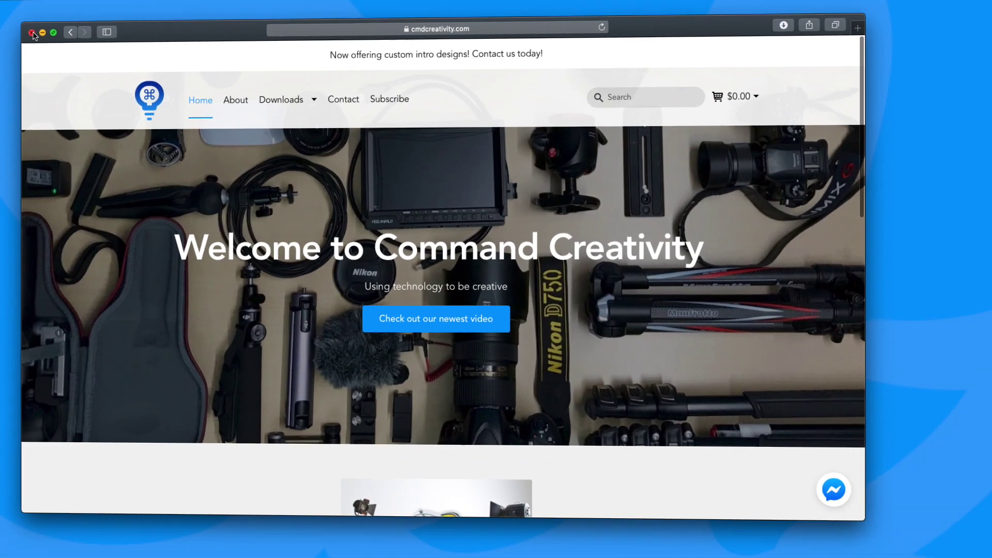
{"action": "left_click", "coordinate": [32, 33]}
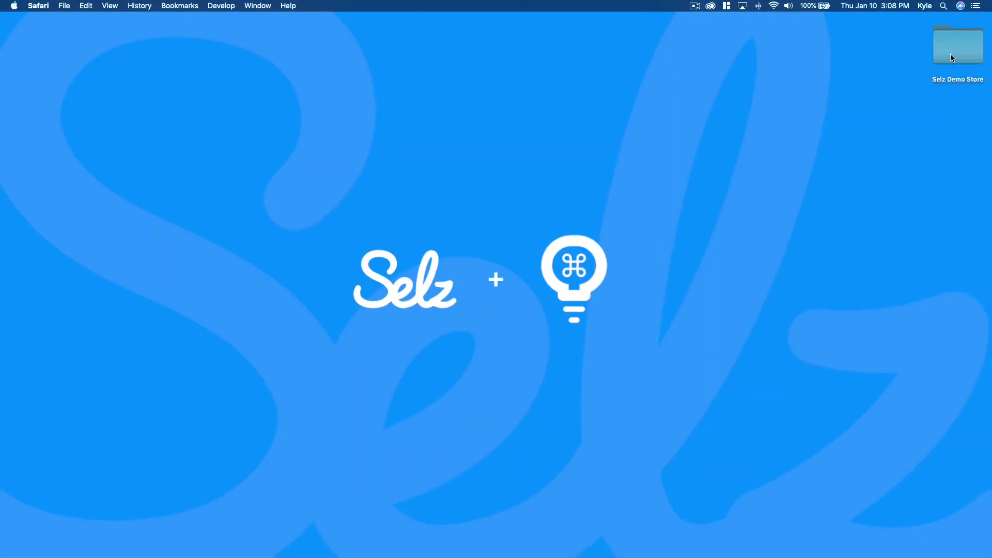
Open the Selz Demo Store folder on the desktop and examine the Graphics and Products folders inside 1. Store Essentials
{"action": "double_click", "coordinate": [952, 58]}
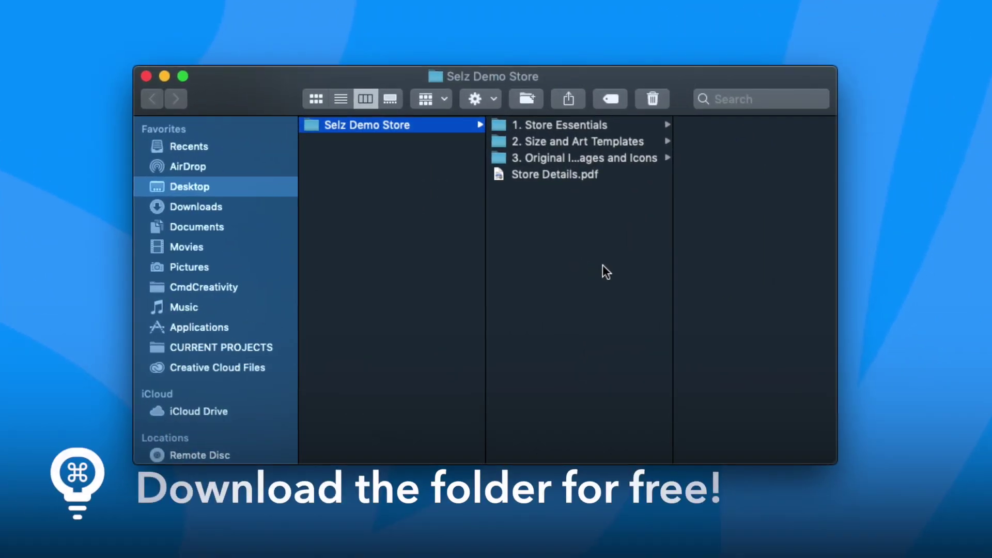
{"action": "left_click", "coordinate": [576, 126]}
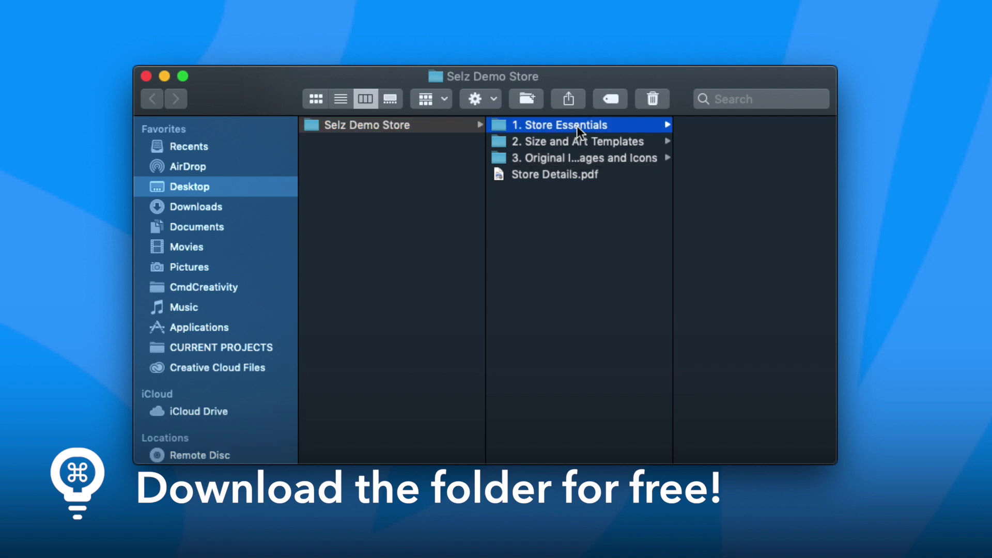
{"action": "left_click", "coordinate": [702, 125]}
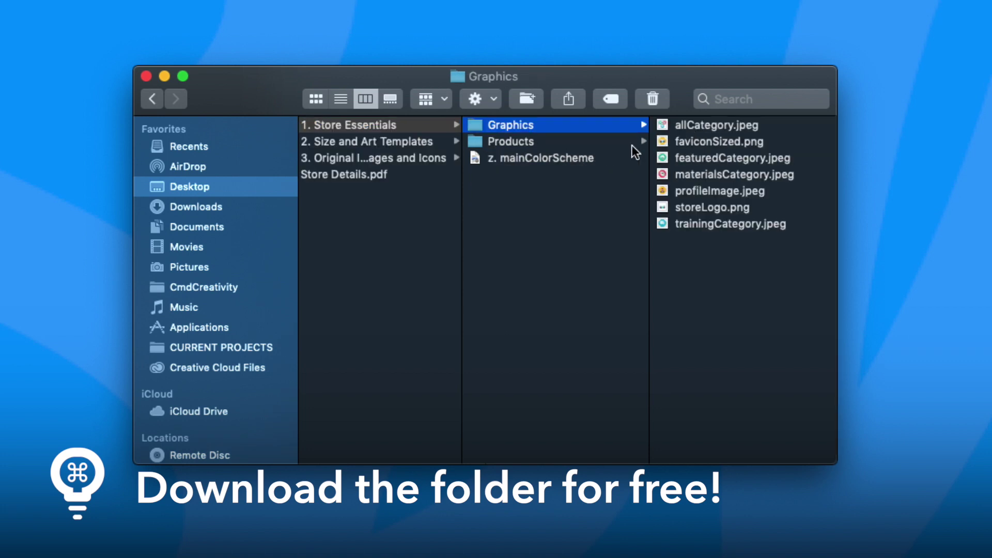
{"action": "left_click", "coordinate": [593, 140]}
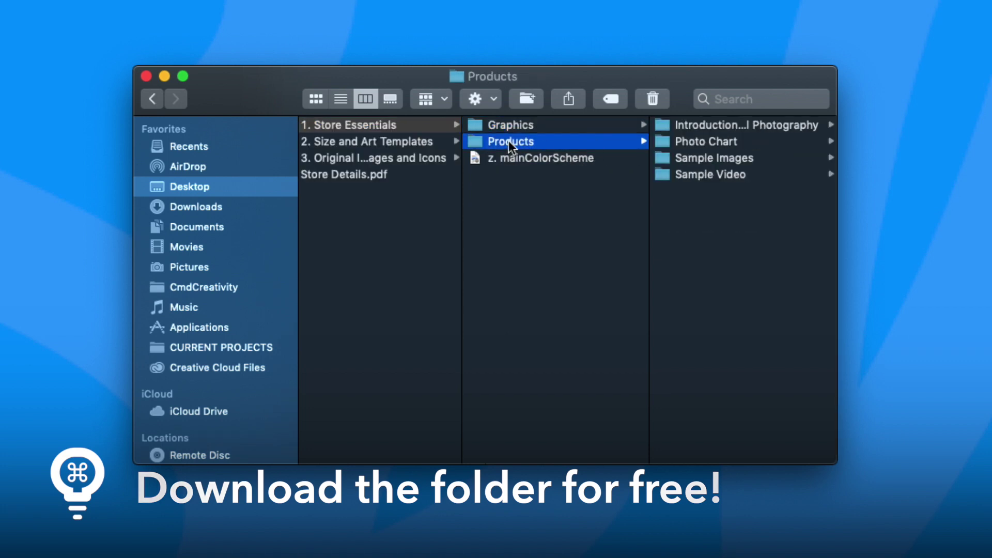
Preview the category profile thumbnail dimensions image in the 2. Size and Art Templates folder
{"action": "left_click", "coordinate": [454, 144]}
{"action": "left_click", "coordinate": [544, 126]}
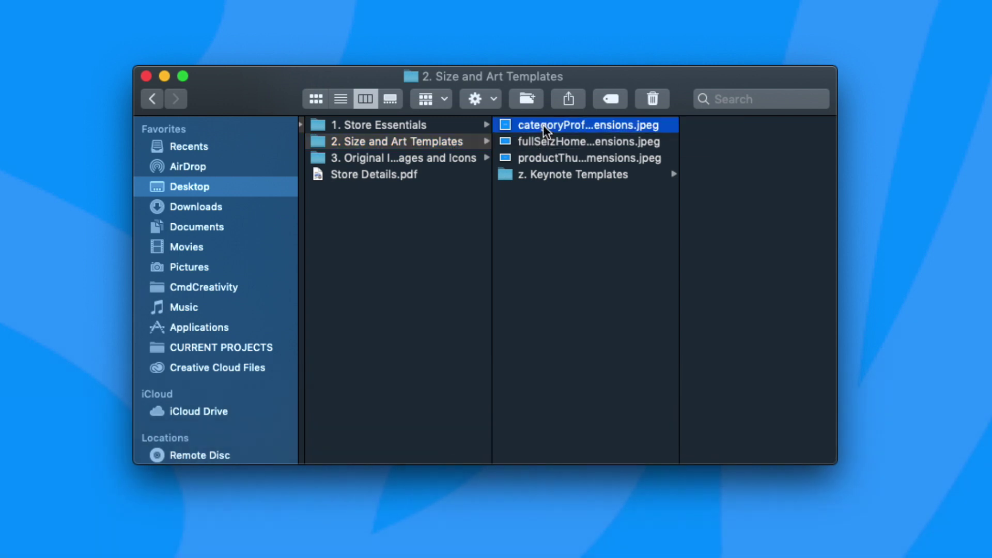
{"action": "key", "text": "space"}
{"action": "key", "text": "space"}
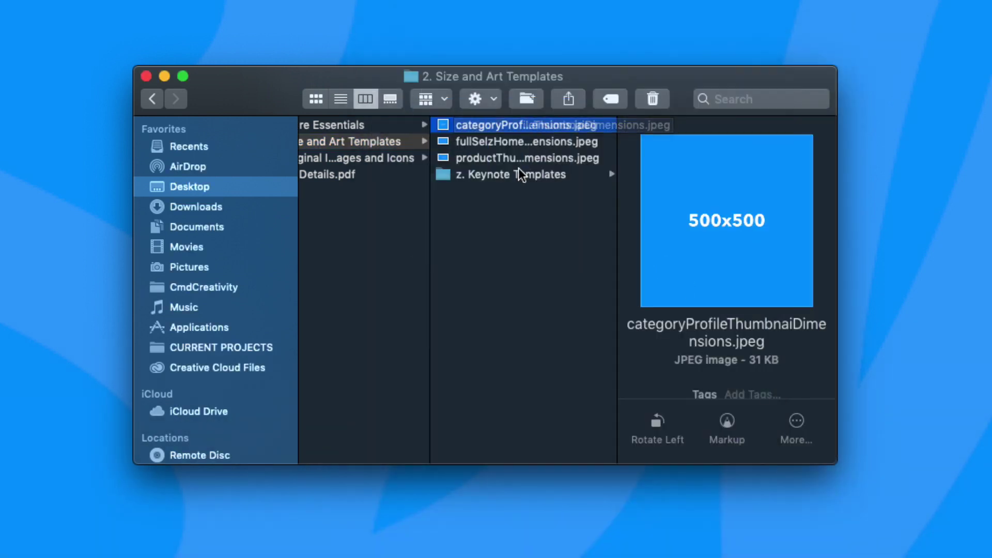
Preview Store Details.pdf to read the store and product information, and close the preview and the folder window
{"action": "scroll", "coordinate": [514, 212], "scroll_direction": "left", "scroll_amount": 5}
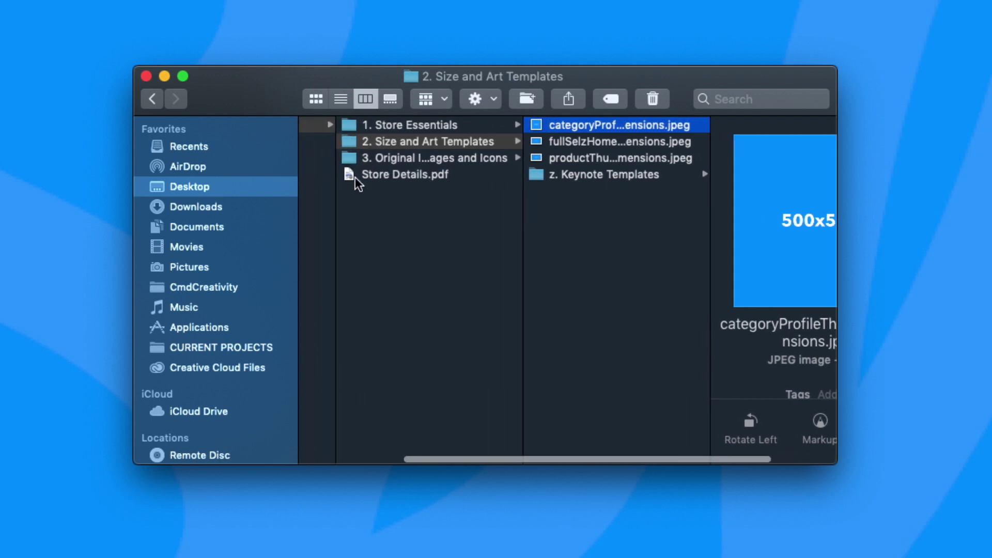
{"action": "left_click", "coordinate": [371, 176]}
{"action": "key", "text": "space"}
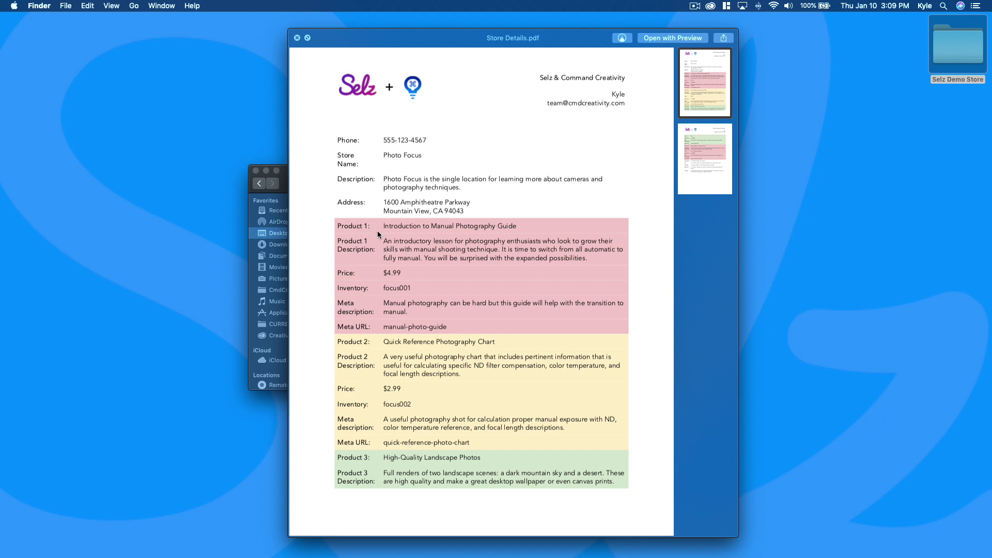
{"action": "key", "text": "space"}
{"action": "left_click", "coordinate": [362, 248]}
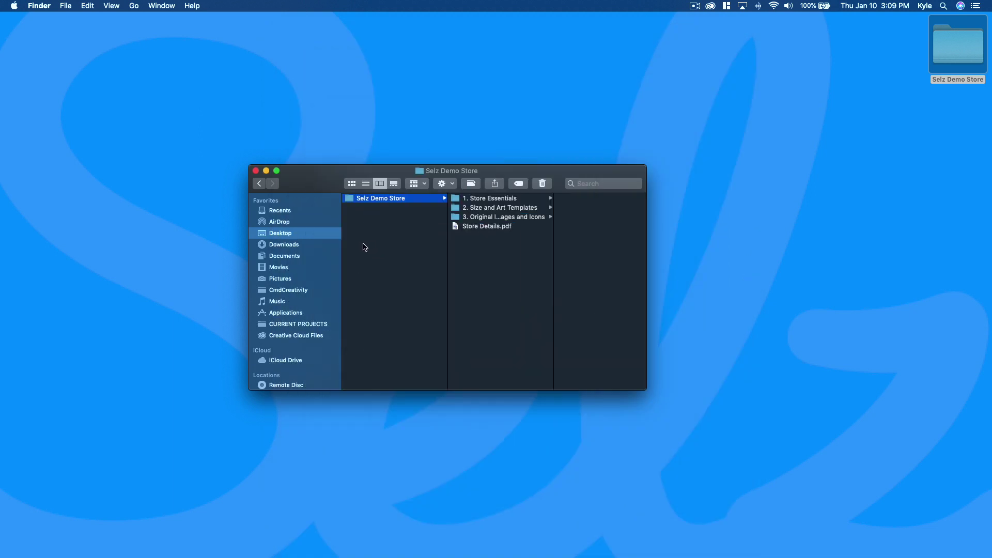
{"action": "left_click", "coordinate": [256, 171]}
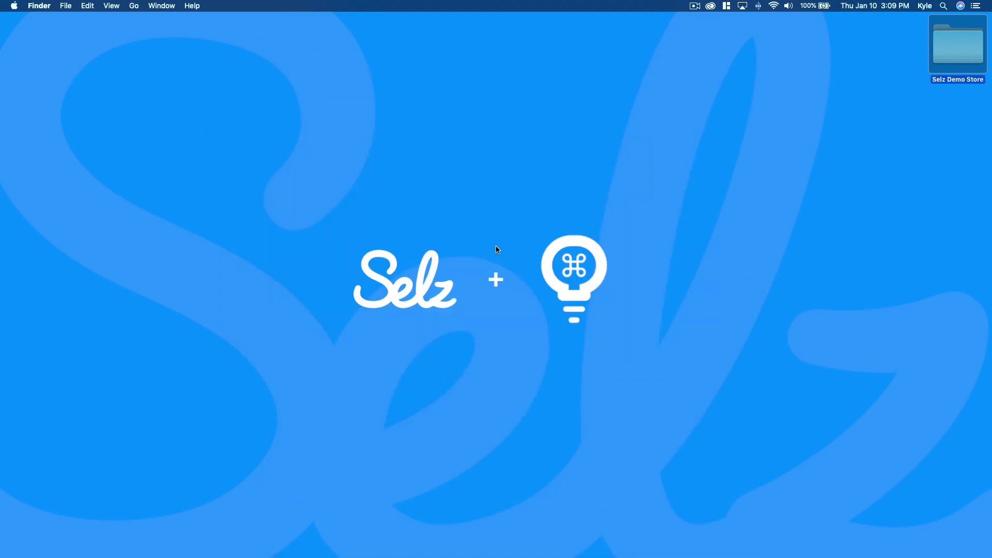
{"action": "left_click", "coordinate": [659, 243]}
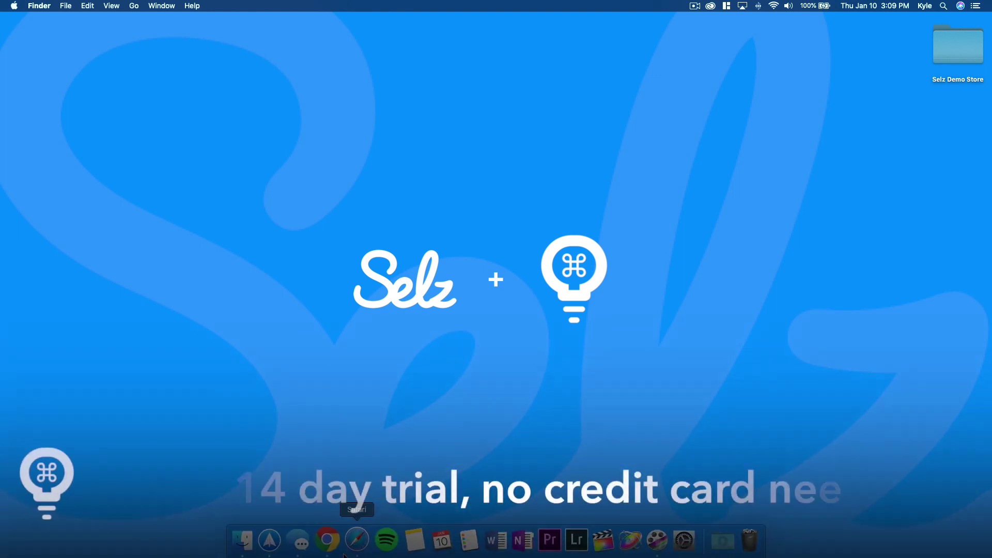
Switch to Safari and go to selz.com
{"action": "left_click", "coordinate": [348, 552]}
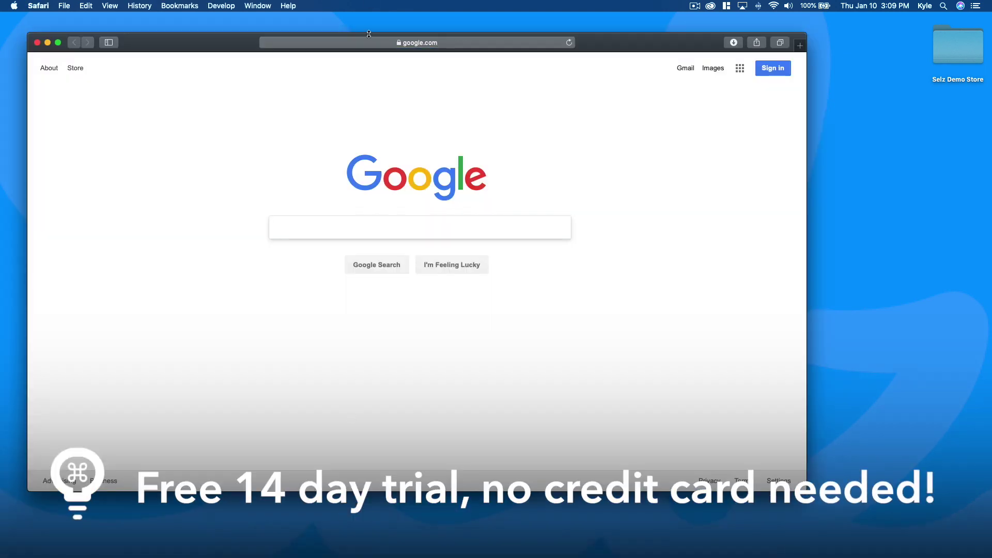
{"action": "left_click", "coordinate": [370, 44]}
{"action": "type", "text": "selz"}
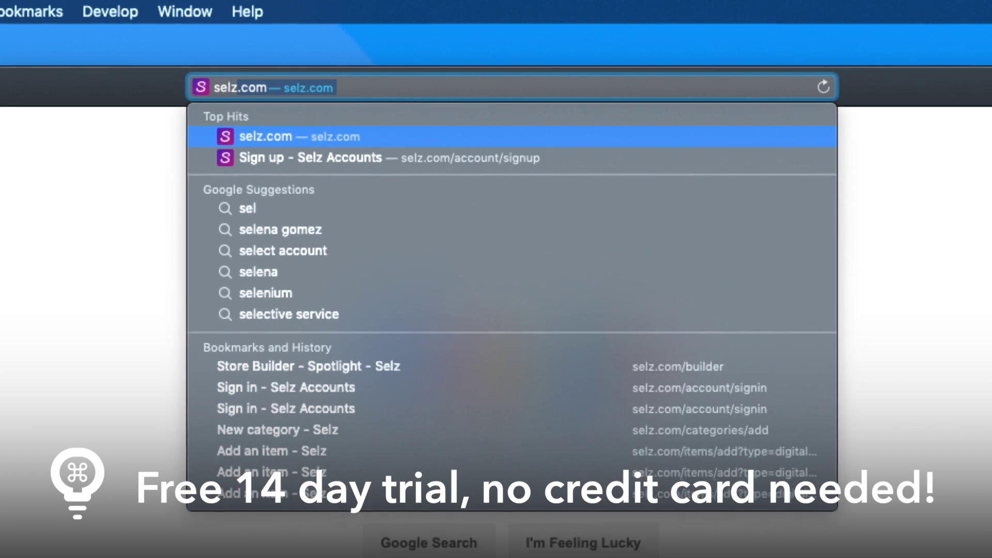
{"action": "key", "text": "Return"}
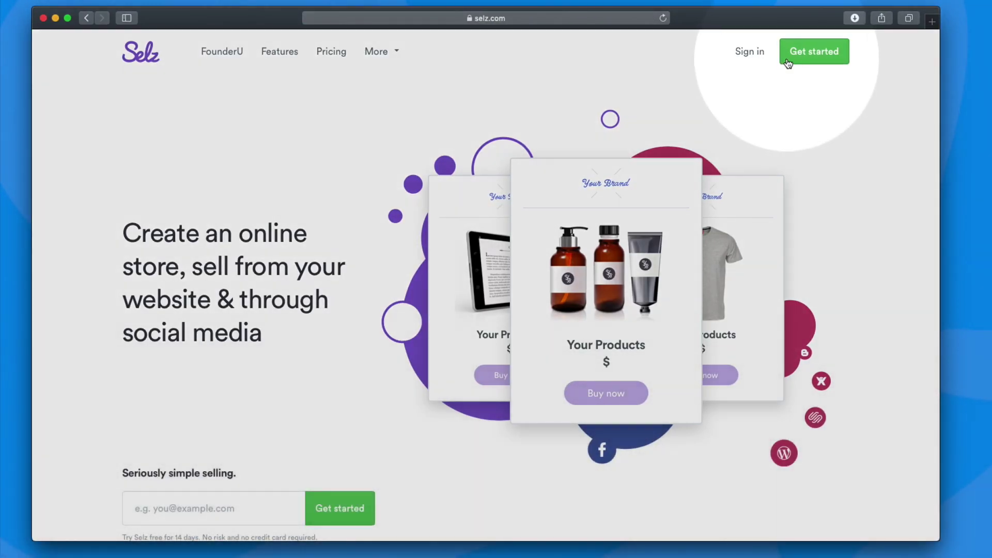
Sign up for the 14-day free trial with the e-mail address, name and account password, agreeing to the terms
{"action": "left_click", "coordinate": [787, 59]}
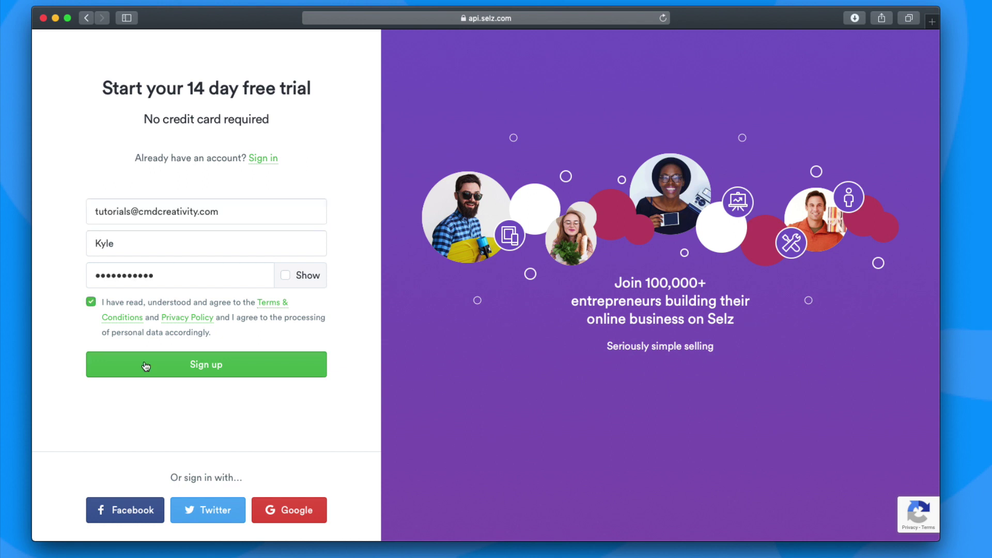
{"action": "left_click", "coordinate": [146, 366]}
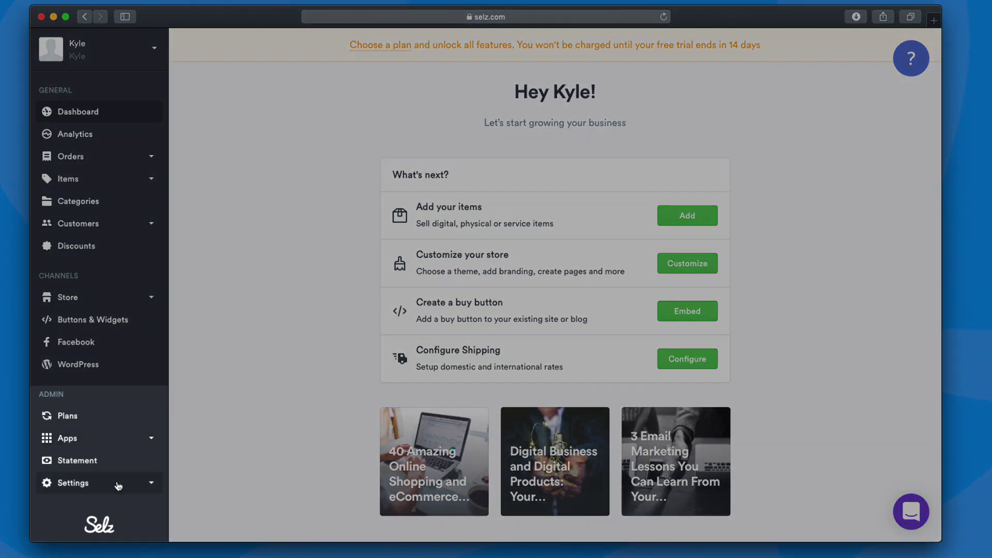
Open the general settings, enter the contact phone number and set the store name to Photo Focus
{"action": "left_click", "coordinate": [87, 485]}
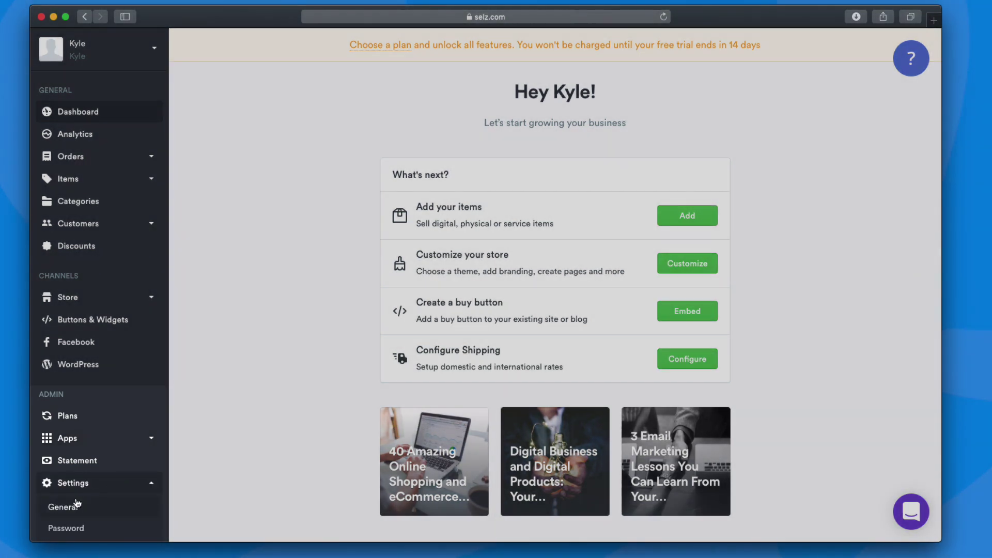
{"action": "left_click", "coordinate": [78, 508]}
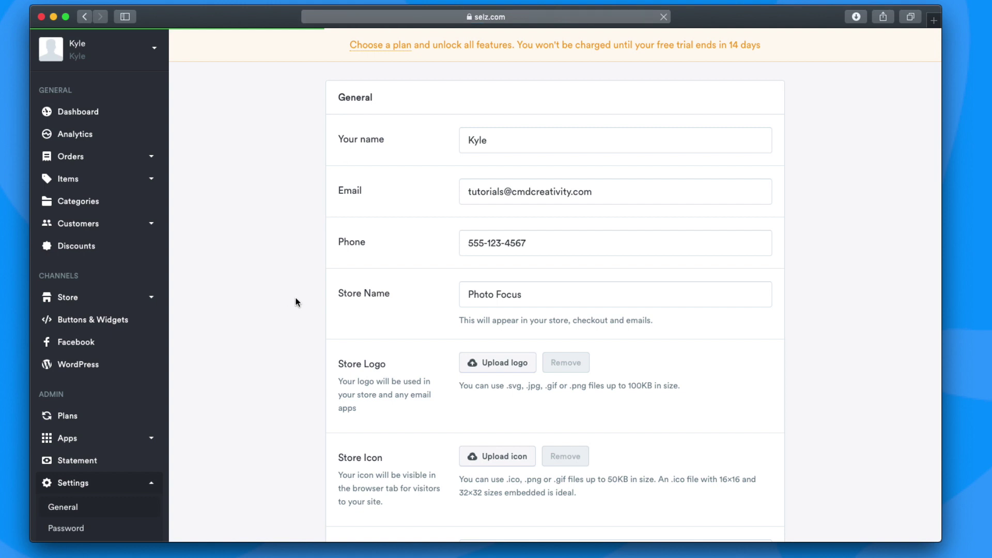
{"action": "scroll", "coordinate": [295, 301], "scroll_direction": "down", "scroll_amount": 5}
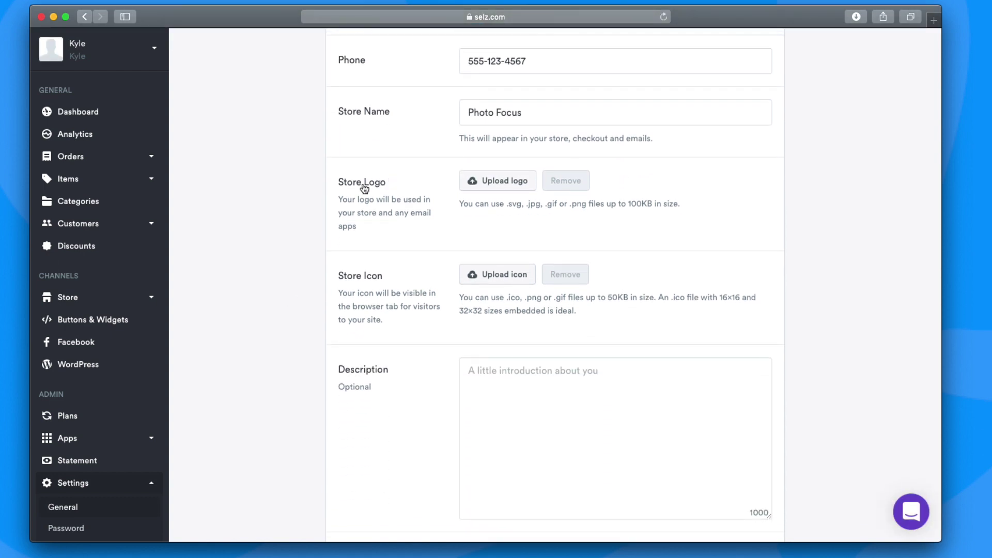
{"action": "scroll", "coordinate": [396, 302], "scroll_direction": "up", "scroll_amount": 5}
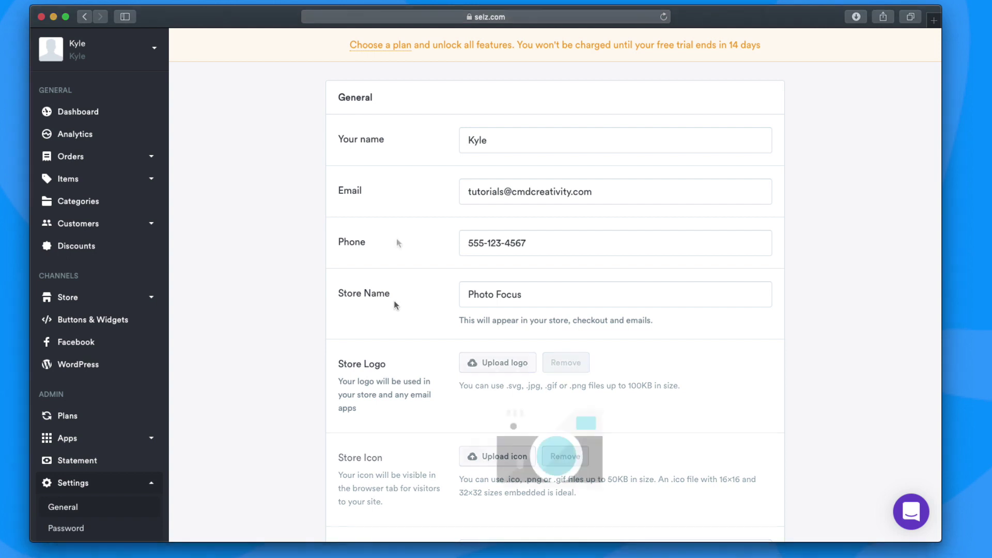
Complete the store description, profile photo and address, with English and Central Time (US & Canada), and save the general settings
{"action": "scroll", "coordinate": [396, 237], "scroll_direction": "down", "scroll_amount": 15}
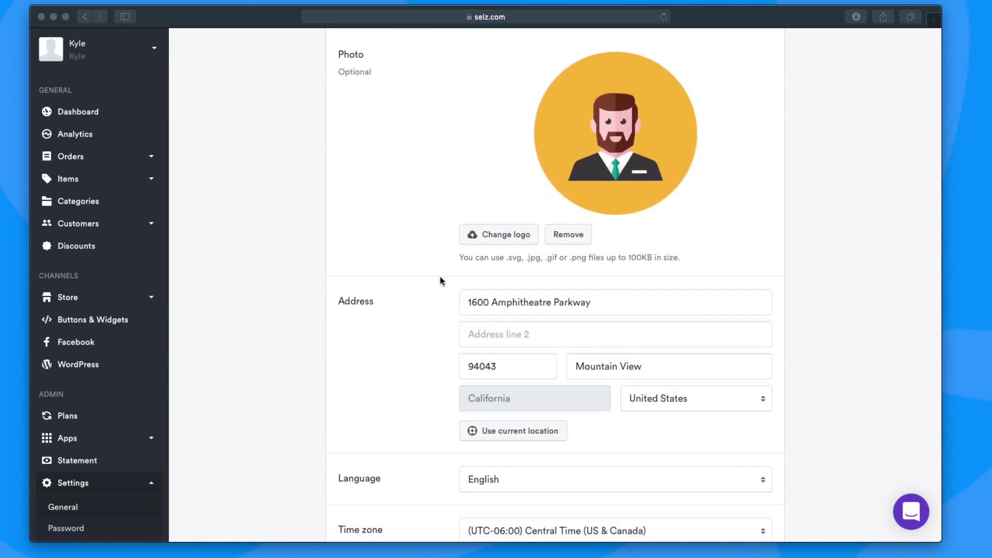
{"action": "scroll", "coordinate": [439, 276], "scroll_direction": "down", "scroll_amount": 4}
{"action": "scroll", "coordinate": [439, 276], "scroll_direction": "up", "scroll_amount": 6}
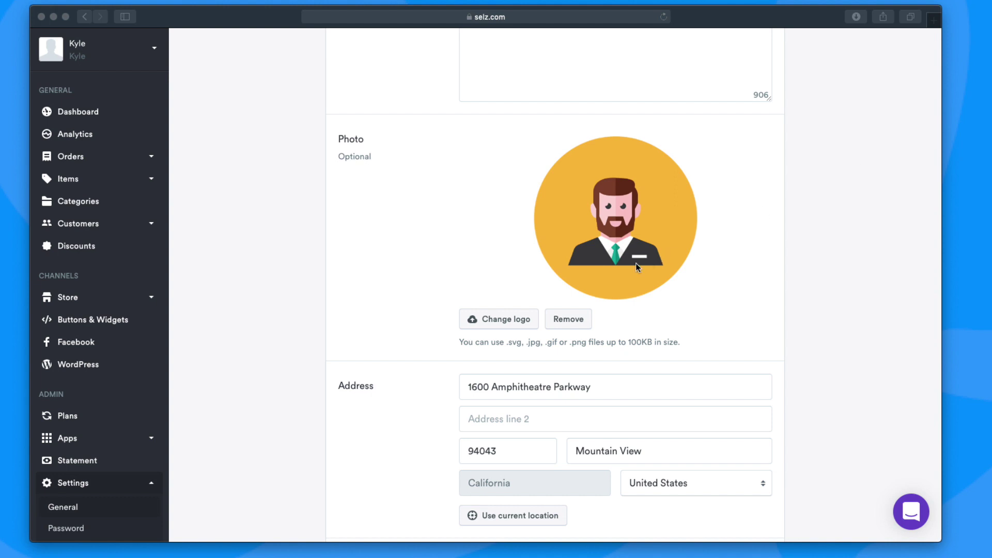
{"action": "scroll", "coordinate": [636, 263], "scroll_direction": "down", "scroll_amount": 5}
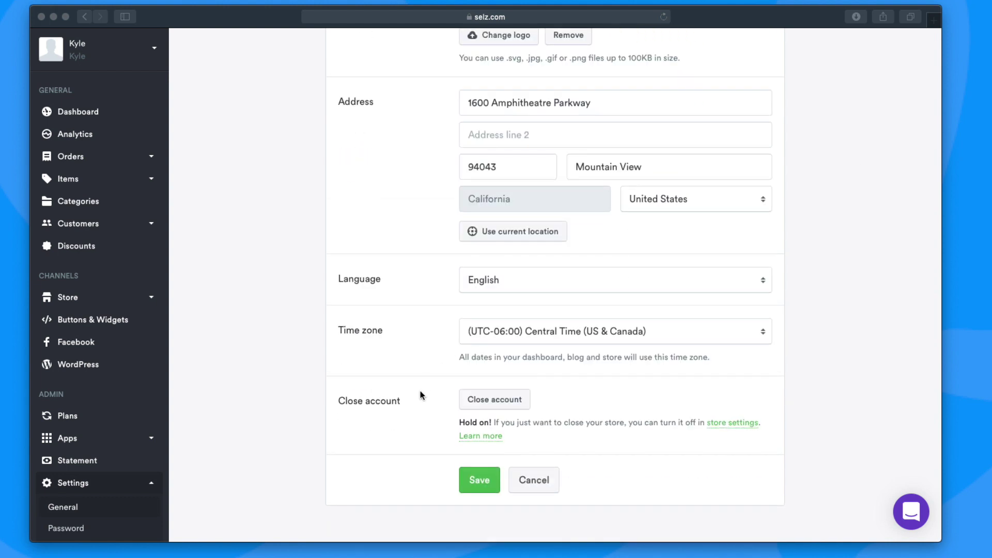
{"action": "left_click", "coordinate": [470, 477]}
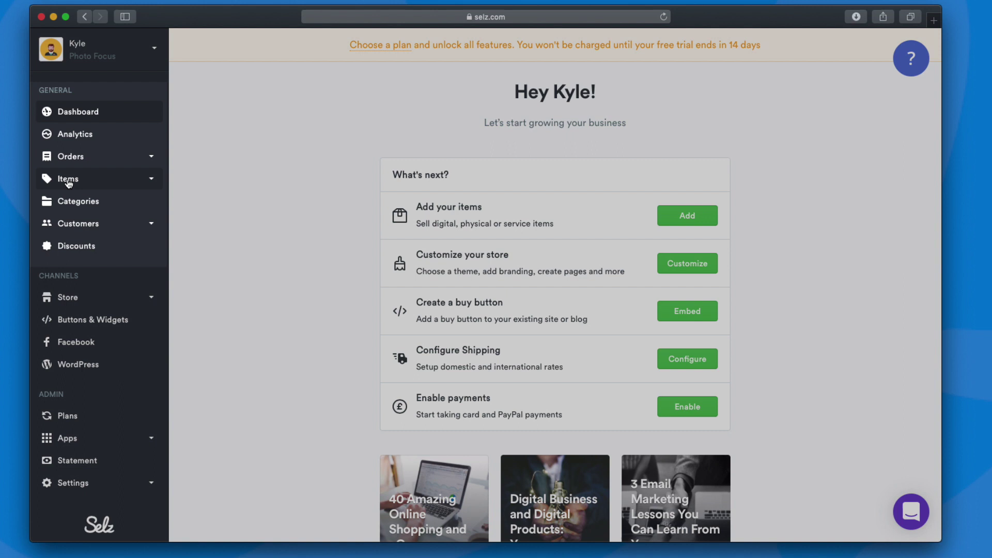
Open the list of all items and start adding a new digital item
{"action": "left_click", "coordinate": [72, 181]}
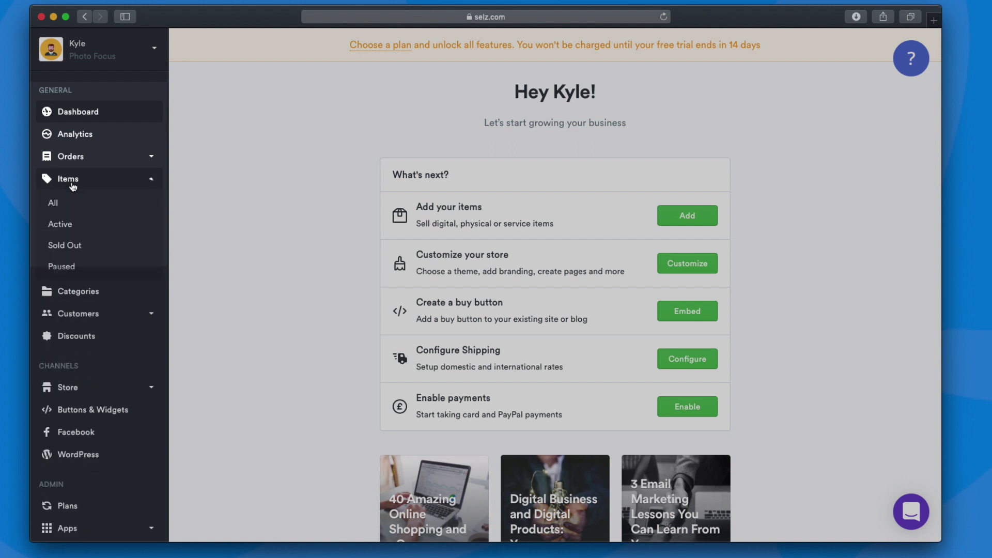
{"action": "left_click", "coordinate": [65, 205]}
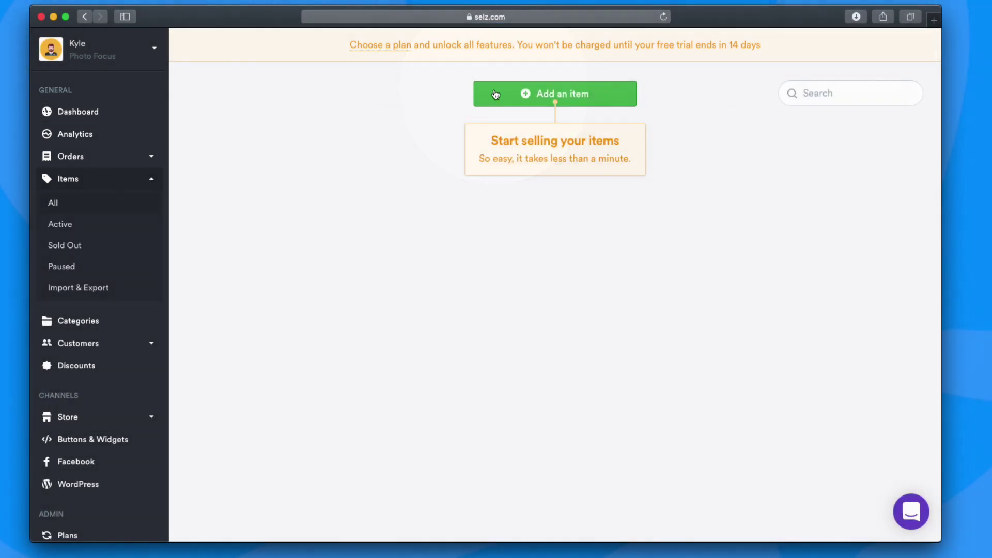
{"action": "left_click", "coordinate": [493, 93]}
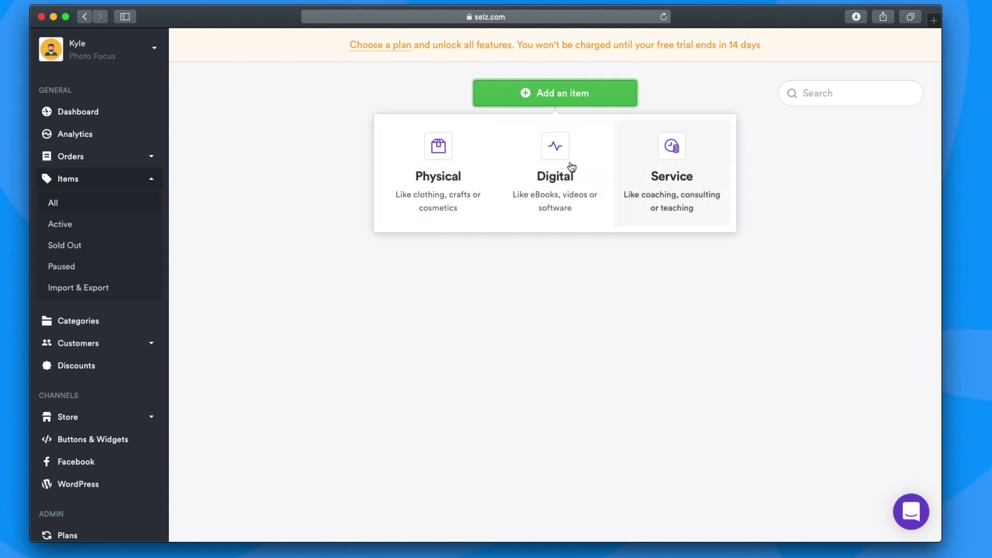
{"action": "left_click", "coordinate": [524, 147]}
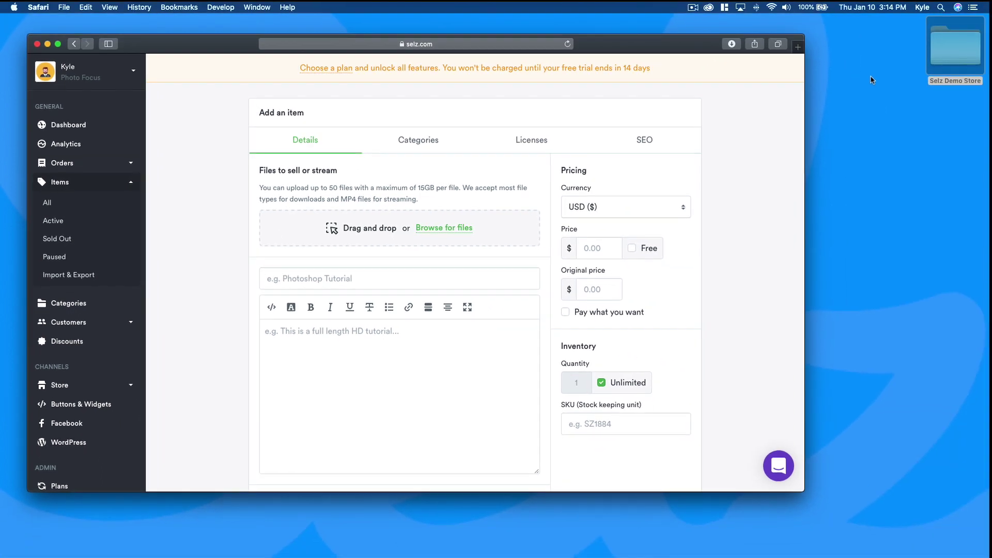
Upload demoProductPDF from the Introduction to Manual Photography product folder in Selz Demo Store as the file to sell
{"action": "double_click", "coordinate": [955, 47]}
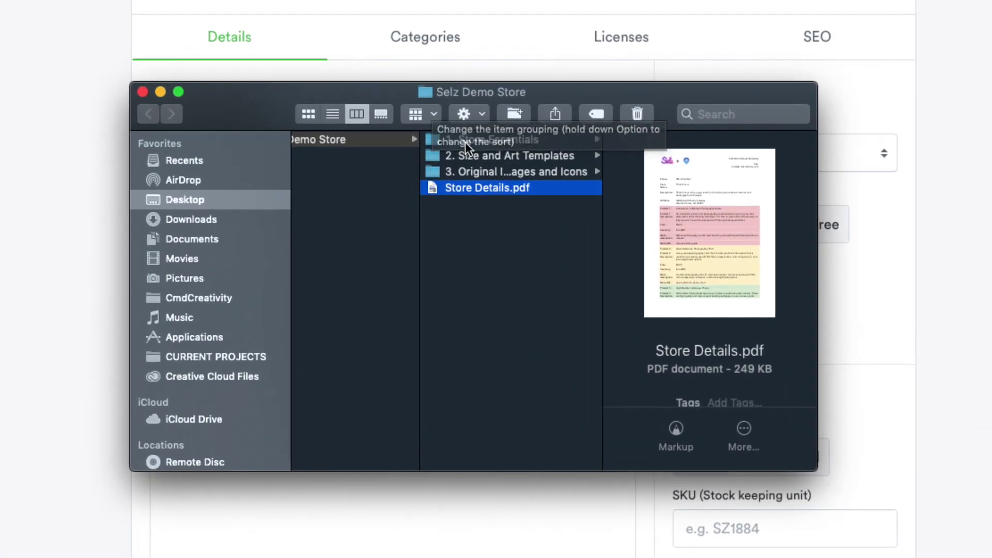
{"action": "left_click", "coordinate": [465, 140]}
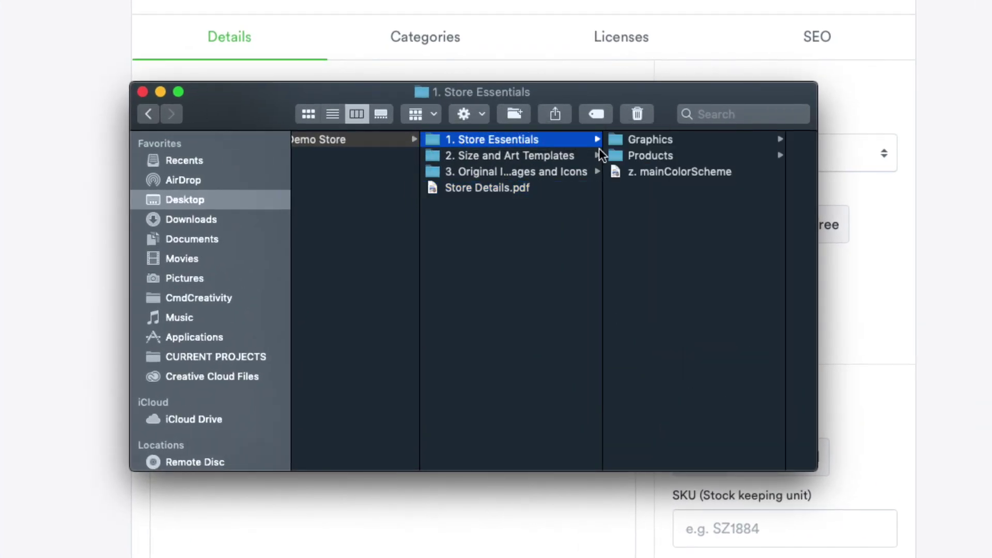
{"action": "left_click", "coordinate": [659, 155]}
{"action": "left_click", "coordinate": [677, 138]}
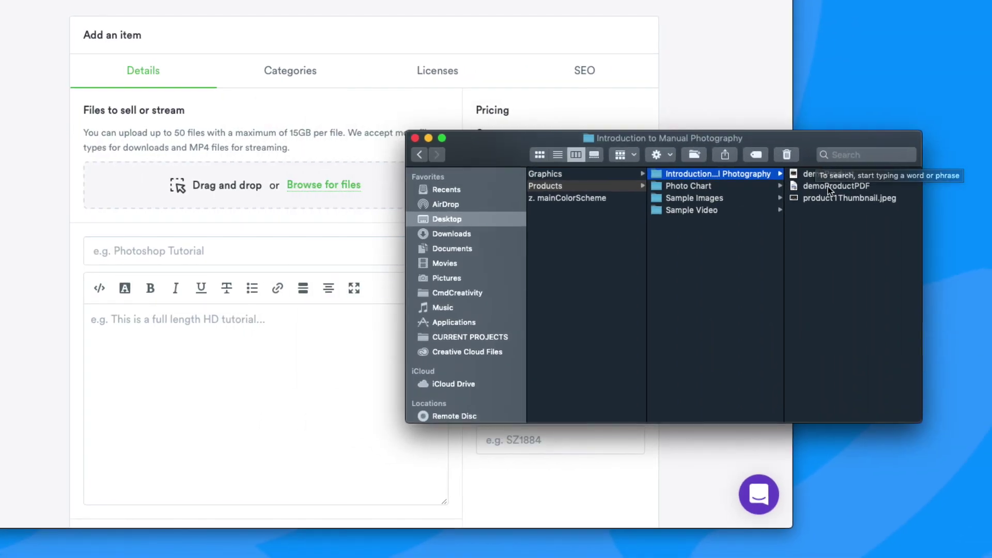
{"action": "left_click", "coordinate": [828, 191]}
{"action": "left_click_drag", "start_coordinate": [714, 187], "coordinate": [324, 174]}
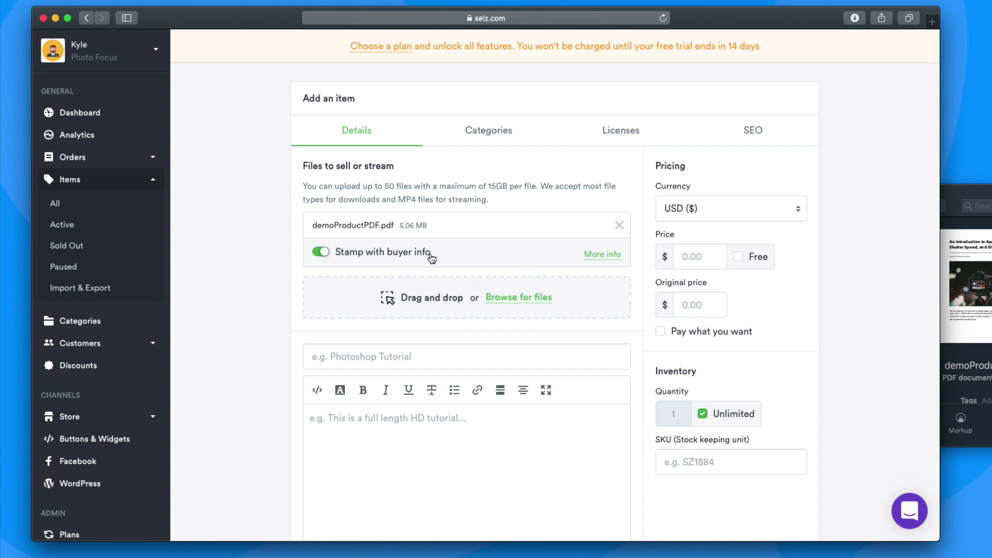
Add product1Thumbnail.jpeg from the Introduction to Manual Photography product folder as the item's image
{"action": "scroll", "coordinate": [443, 294], "scroll_direction": "down", "scroll_amount": 4}
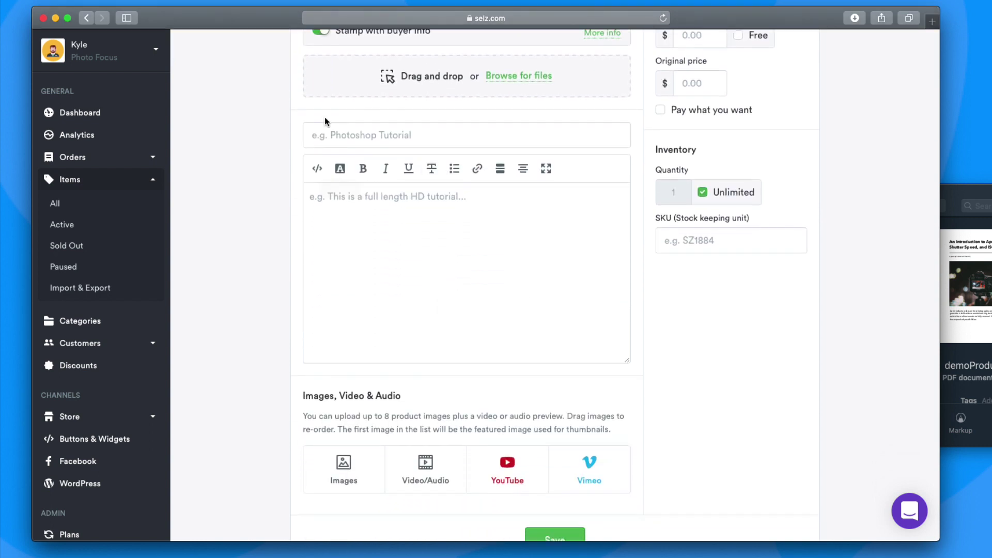
{"action": "left_click", "coordinate": [332, 132]}
{"action": "left_click", "coordinate": [358, 210]}
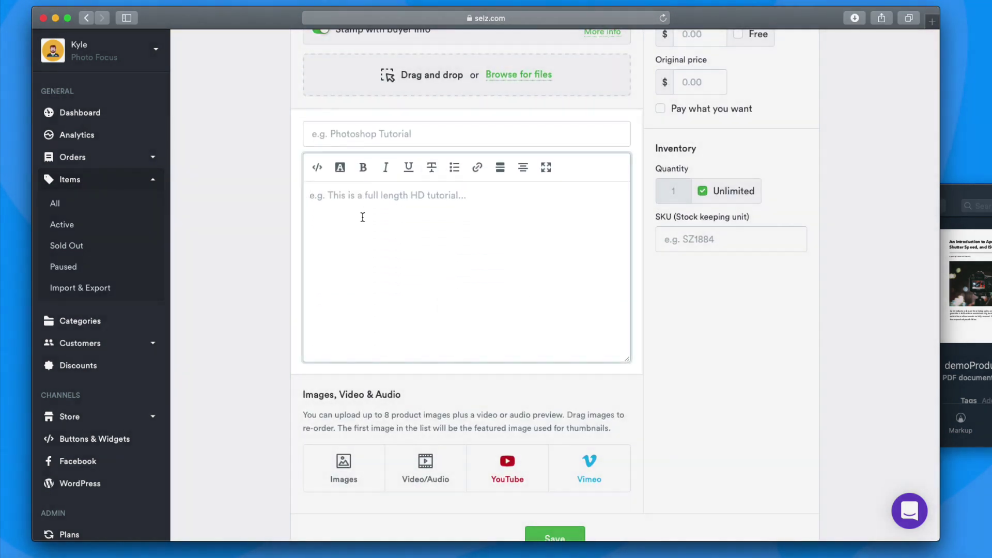
{"action": "scroll", "coordinate": [364, 237], "scroll_direction": "down", "scroll_amount": 2}
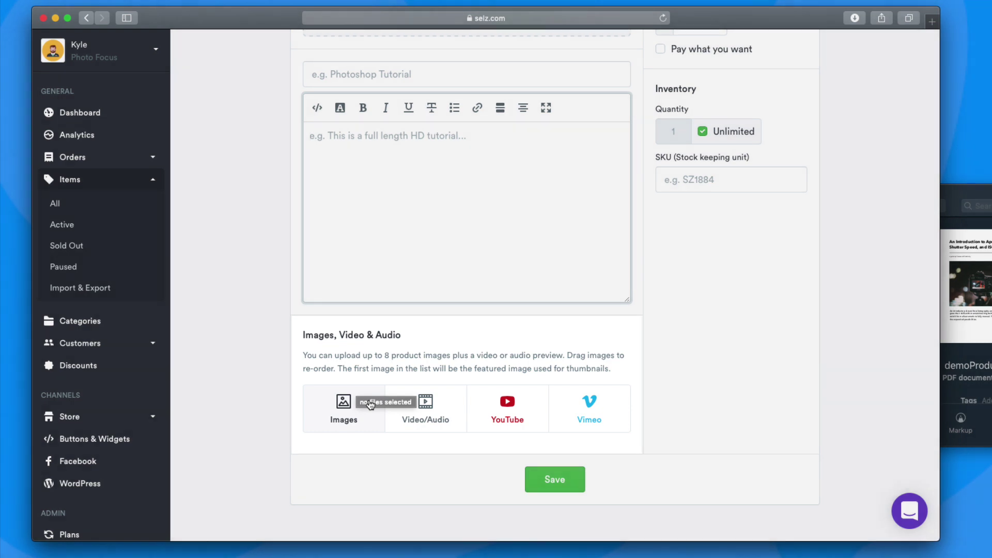
{"action": "left_click", "coordinate": [370, 404]}
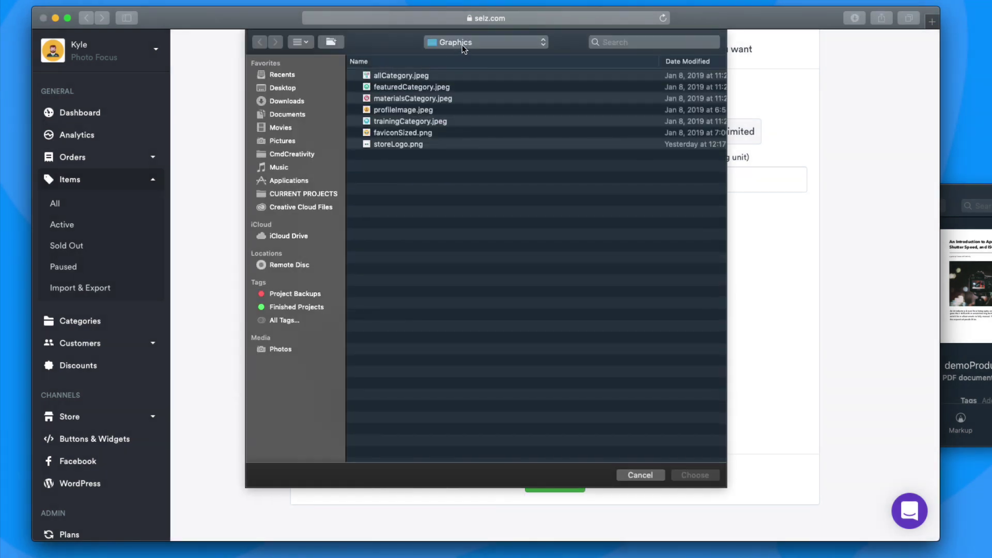
{"action": "left_click", "coordinate": [462, 45]}
{"action": "left_click", "coordinate": [466, 51]}
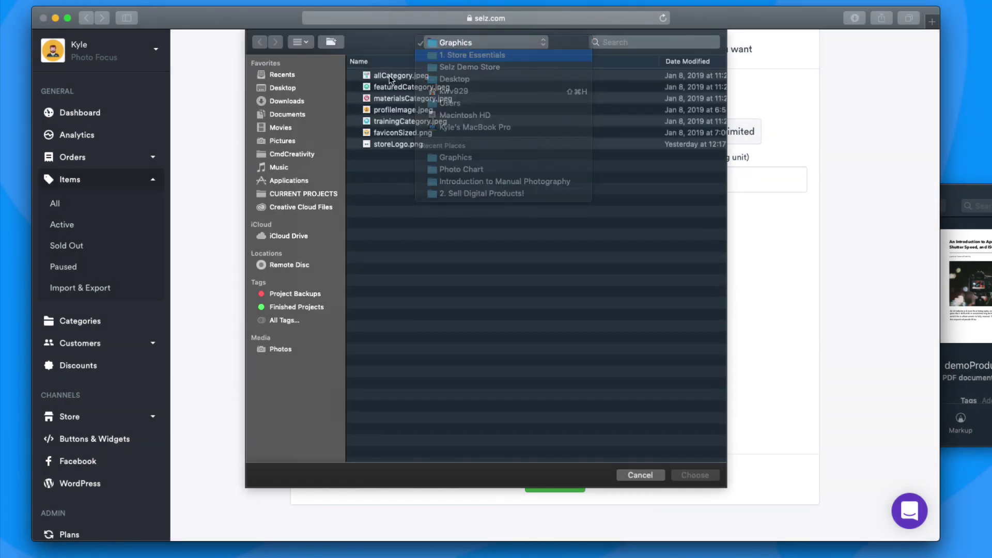
{"action": "double_click", "coordinate": [389, 86]}
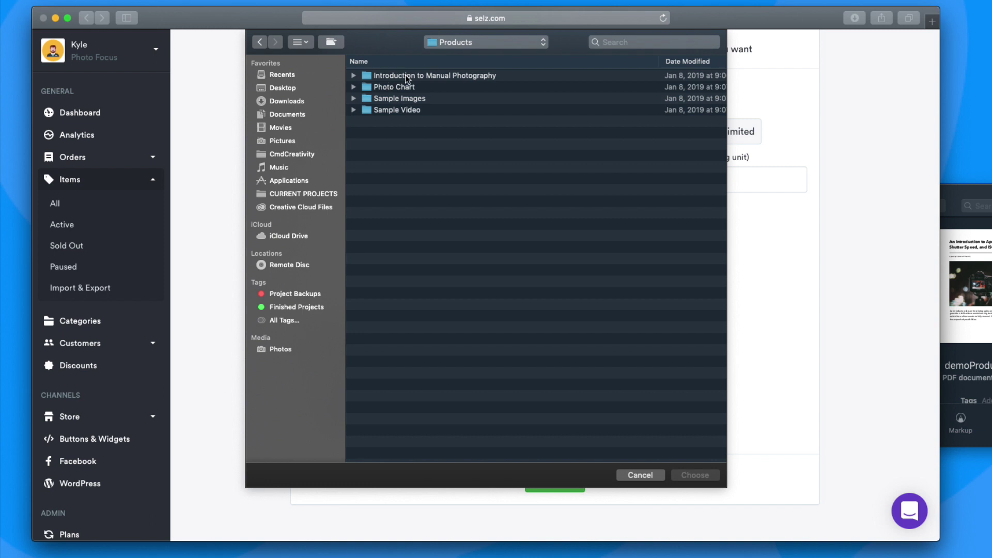
{"action": "double_click", "coordinate": [399, 76]}
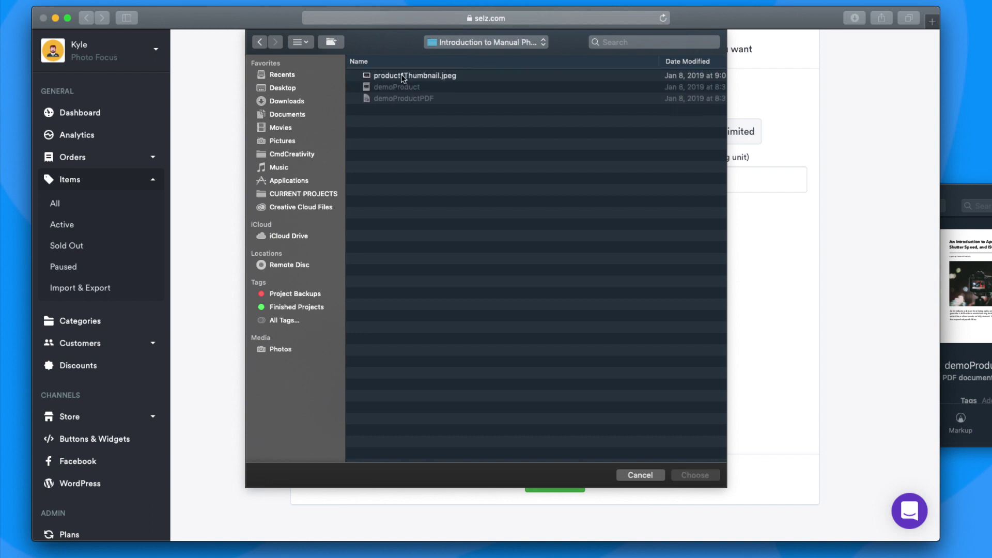
{"action": "double_click", "coordinate": [402, 73]}
Title the item Introduction to Manual Photography Guide and fill in the Product 1 description from the store details document
{"action": "scroll", "coordinate": [455, 382], "scroll_direction": "up", "scroll_amount": 5}
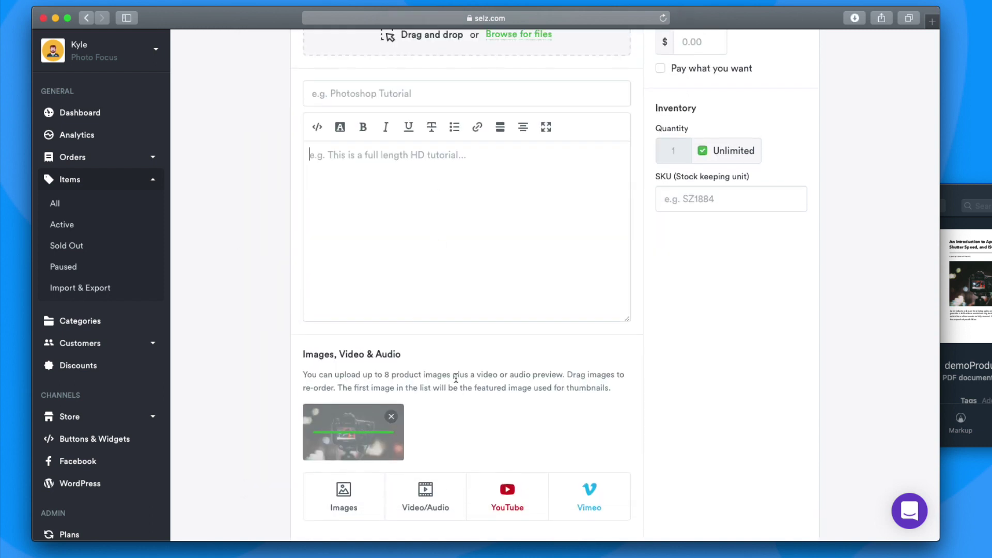
{"action": "left_click", "coordinate": [379, 258]}
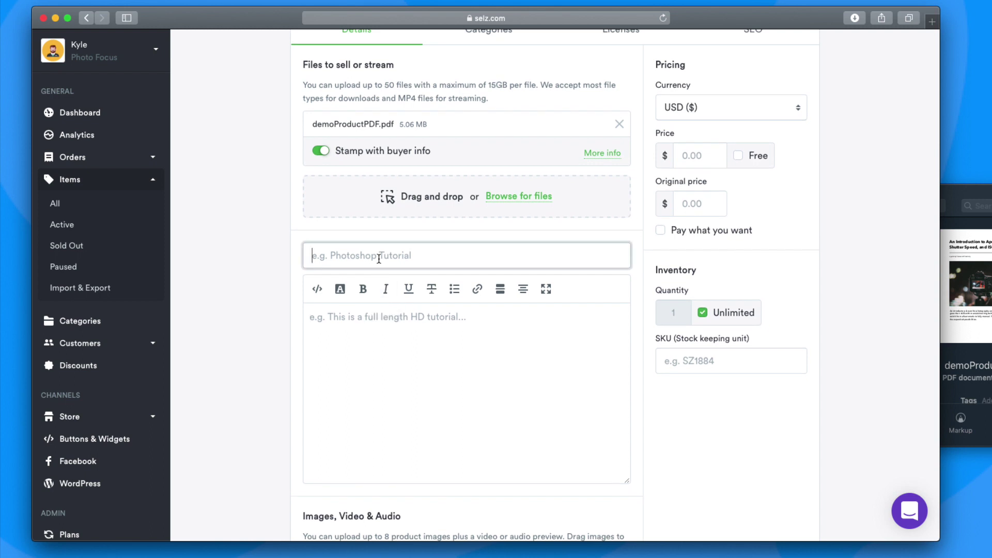
{"action": "left_click", "coordinate": [392, 316]}
{"action": "left_click", "coordinate": [384, 260]}
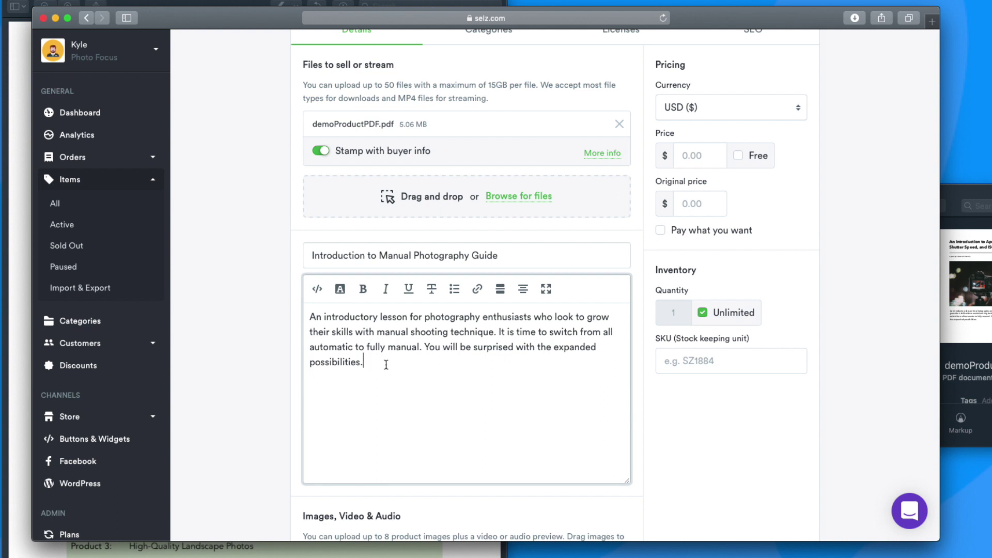
Look up the Product 1 price in the store details document and set the item's price to 4.99 USD
{"action": "scroll", "coordinate": [449, 366], "scroll_direction": "up", "scroll_amount": 4}
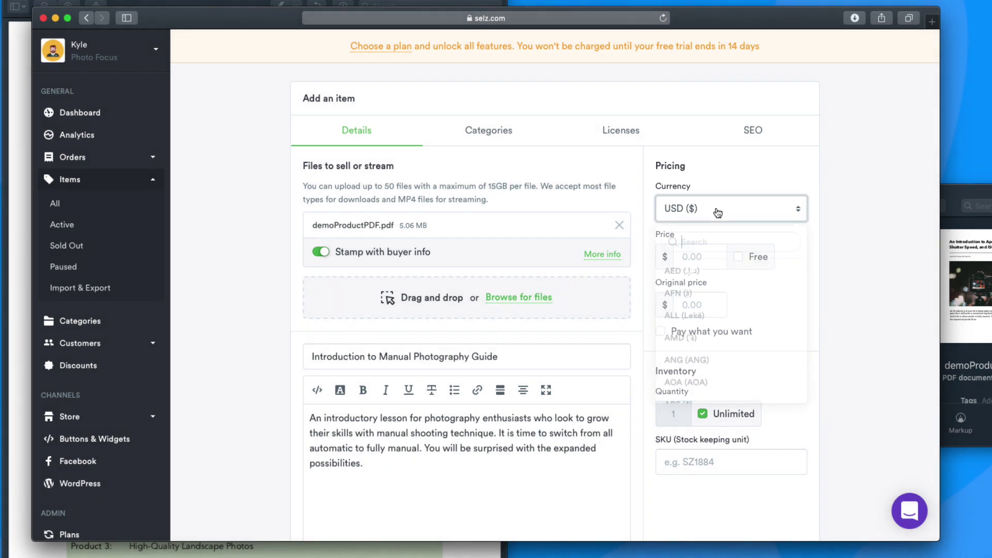
{"action": "left_click", "coordinate": [719, 211]}
{"action": "left_click", "coordinate": [718, 175]}
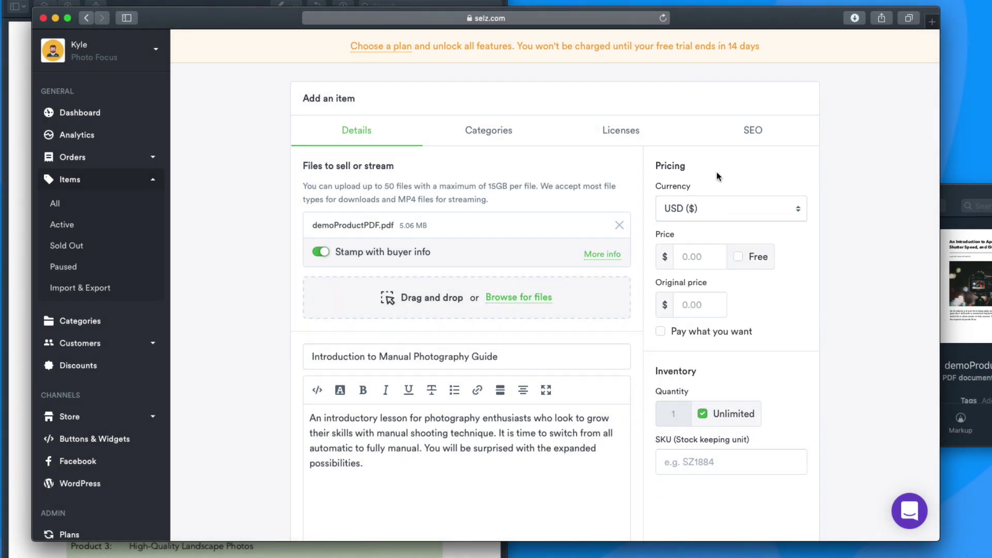
{"action": "scroll", "coordinate": [717, 176], "scroll_direction": "down", "scroll_amount": 1}
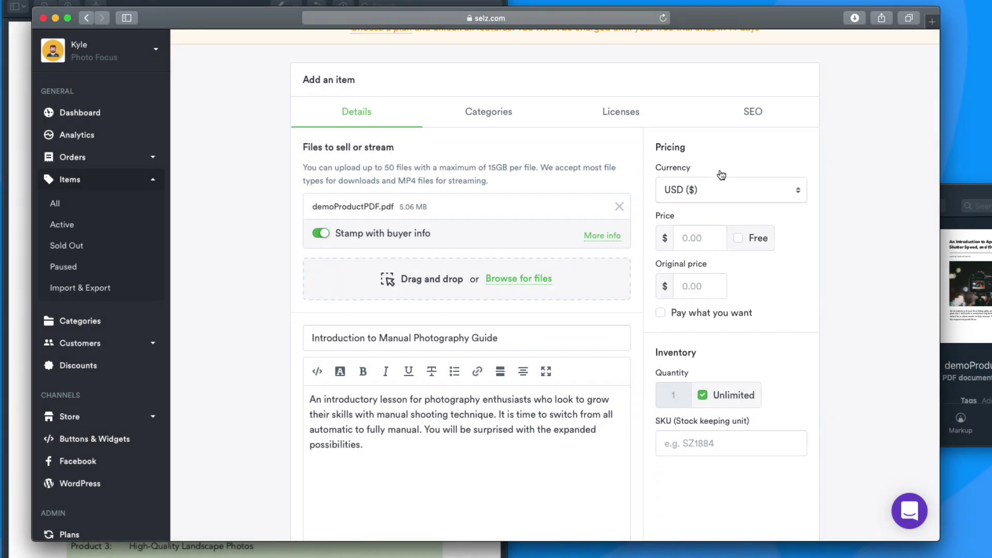
{"action": "left_click", "coordinate": [446, 550]}
{"action": "left_click_drag", "start_coordinate": [167, 281], "coordinate": [166, 310]}
{"action": "left_click", "coordinate": [164, 310]}
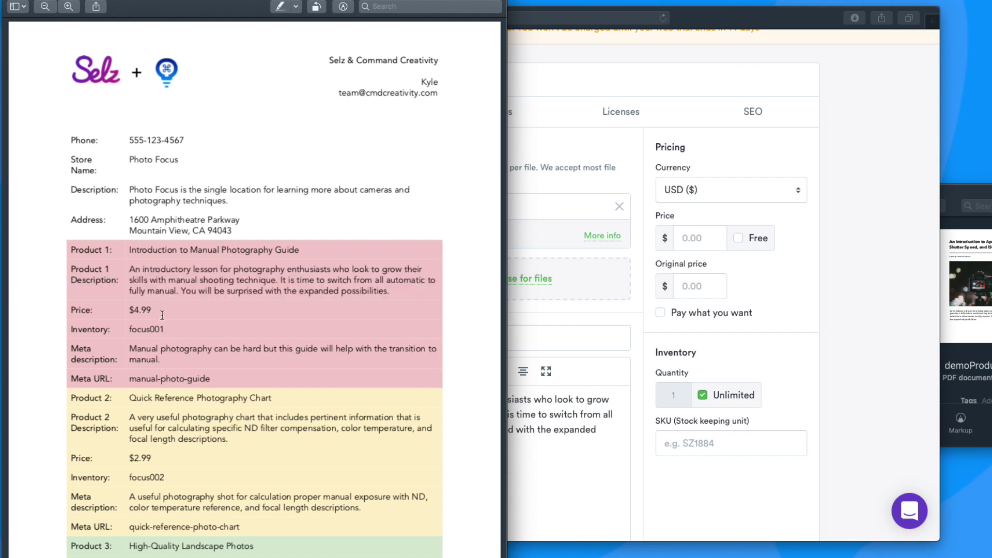
{"action": "left_click", "coordinate": [697, 239]}
{"action": "left_click", "coordinate": [697, 239]}
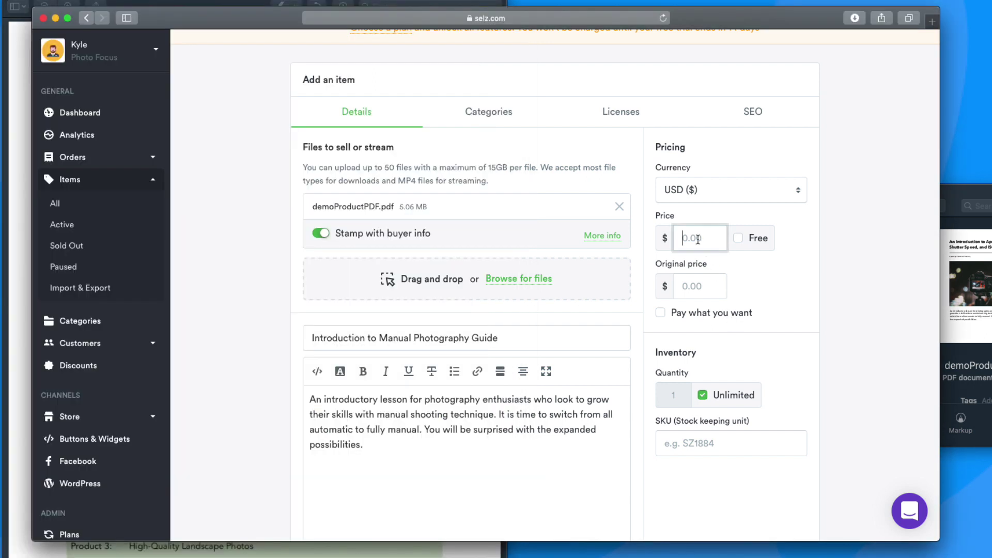
{"action": "type", "text": "4.99"}
{"action": "left_click", "coordinate": [825, 261]}
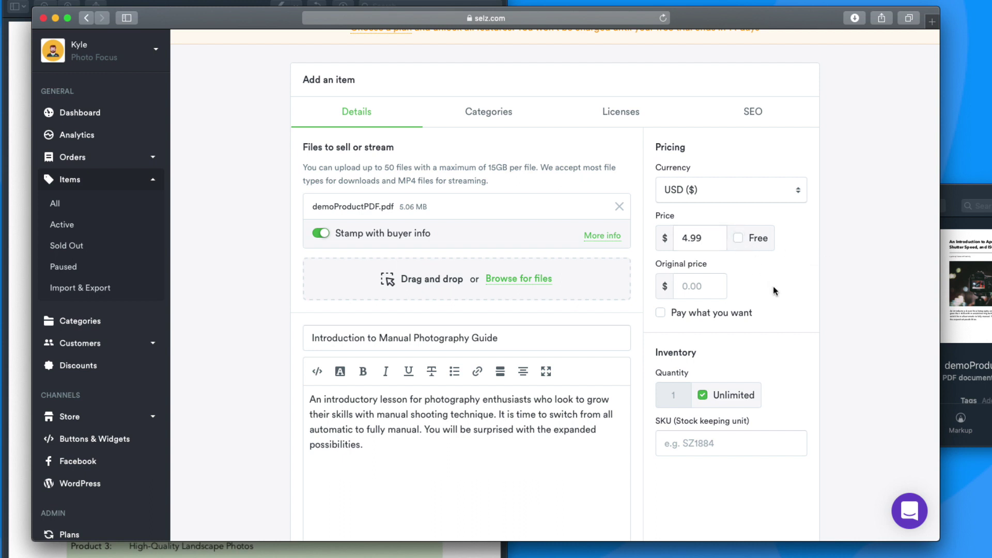
Try out pay-what-you-want pricing for the item and switch it back off, leaving the original price empty
{"action": "scroll", "coordinate": [773, 287], "scroll_direction": "down", "scroll_amount": 1}
{"action": "left_click", "coordinate": [715, 272]}
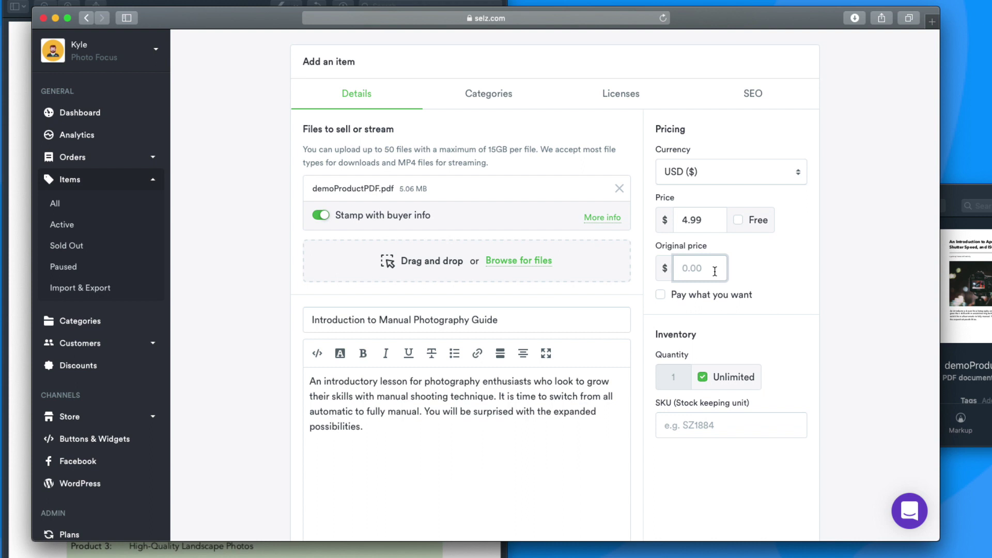
{"action": "left_click", "coordinate": [700, 217]}
{"action": "left_click", "coordinate": [671, 268]}
{"action": "left_click", "coordinate": [748, 274]}
{"action": "left_click", "coordinate": [711, 299]}
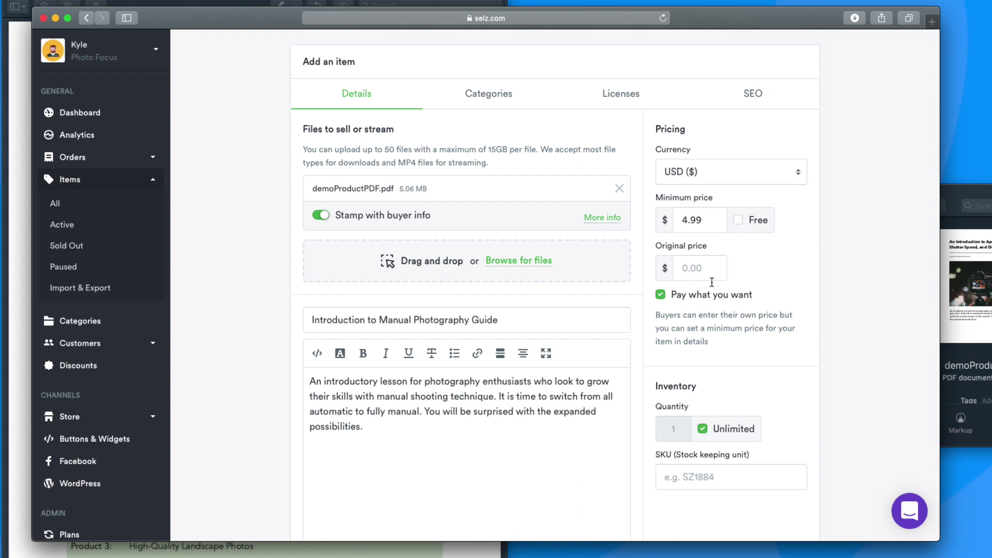
{"action": "left_click", "coordinate": [703, 296]}
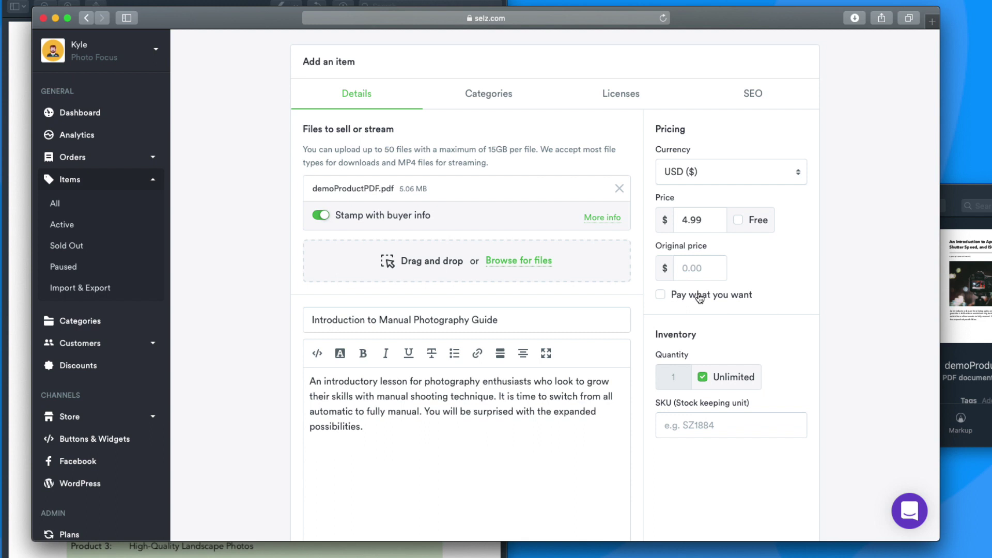
Copy the Product 1 inventory code focus001 from the store details document into the item's SKU
{"action": "scroll", "coordinate": [713, 332], "scroll_direction": "down", "scroll_amount": 2}
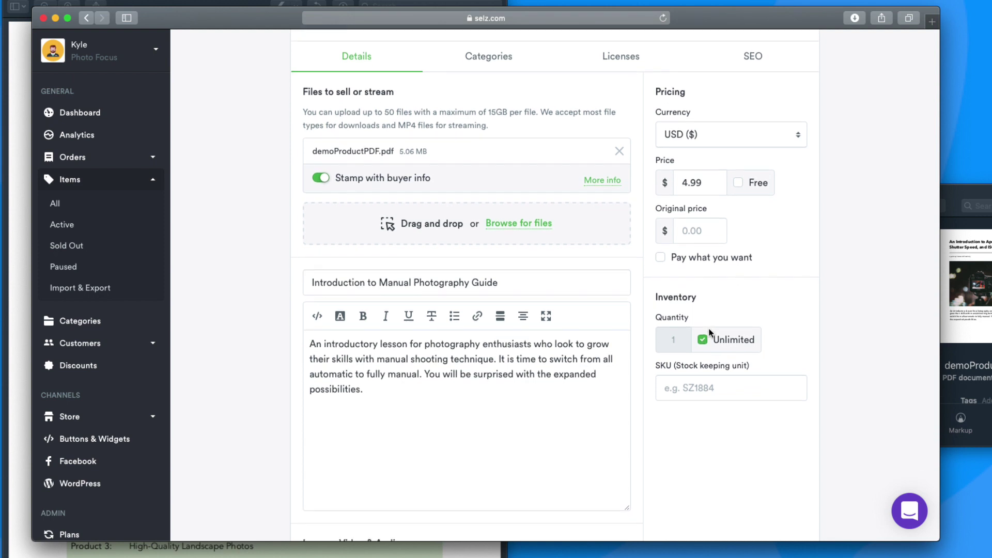
{"action": "left_click", "coordinate": [706, 377]}
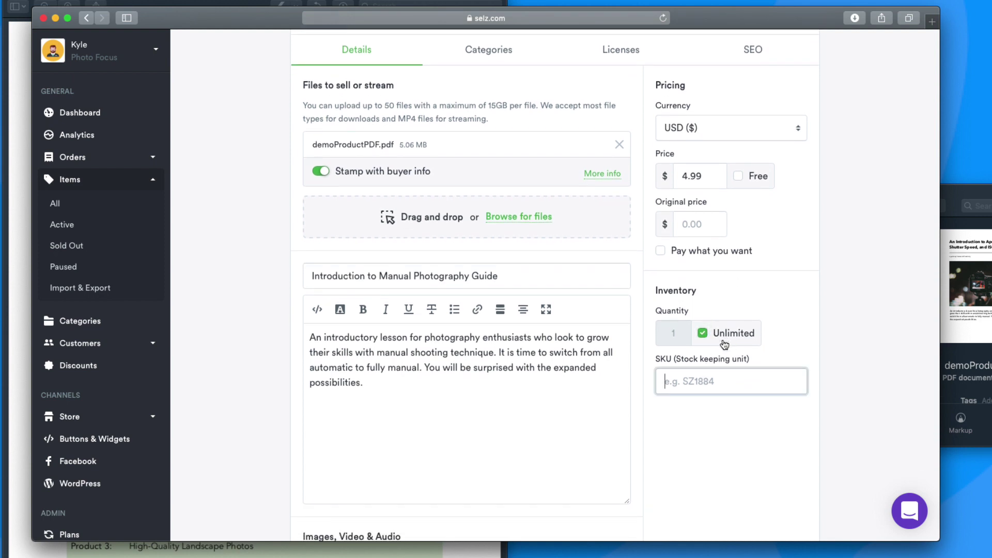
{"action": "left_click", "coordinate": [490, 554]}
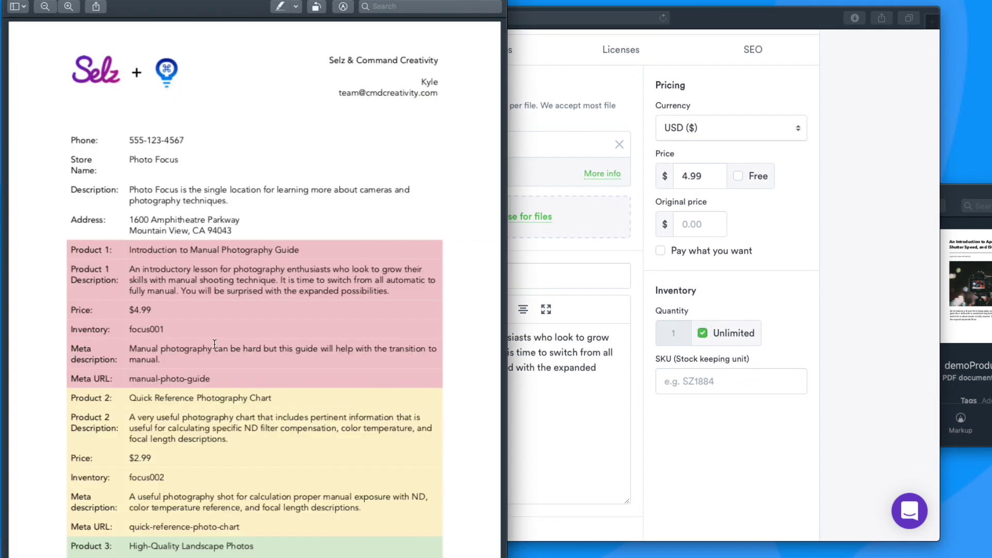
{"action": "left_click_drag", "start_coordinate": [179, 329], "coordinate": [128, 329]}
{"action": "key", "text": "super+c"}
{"action": "left_click", "coordinate": [704, 382]}
{"action": "key", "text": "super+v"}
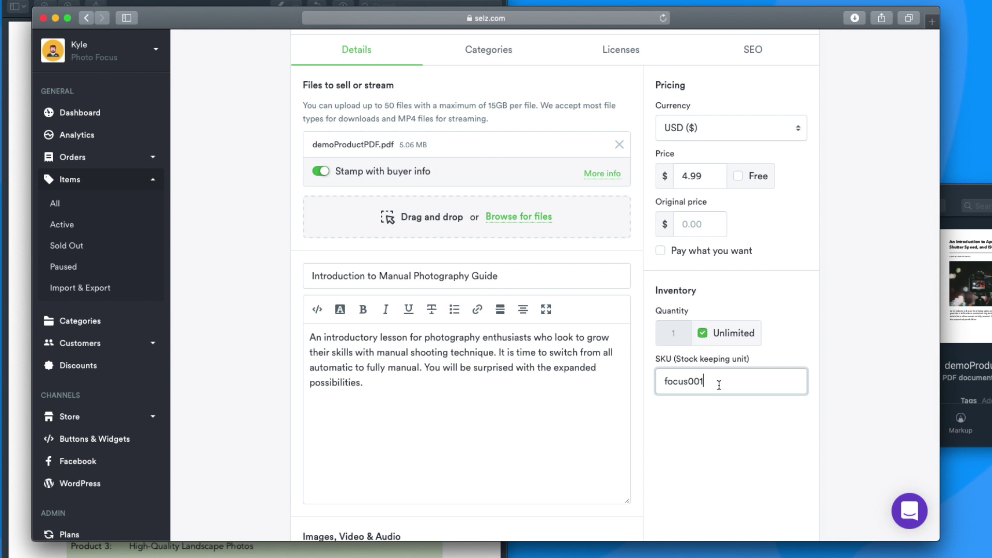
{"action": "left_click", "coordinate": [689, 440]}
Review the item's category and license options
{"action": "scroll", "coordinate": [633, 424], "scroll_direction": "up", "scroll_amount": 2}
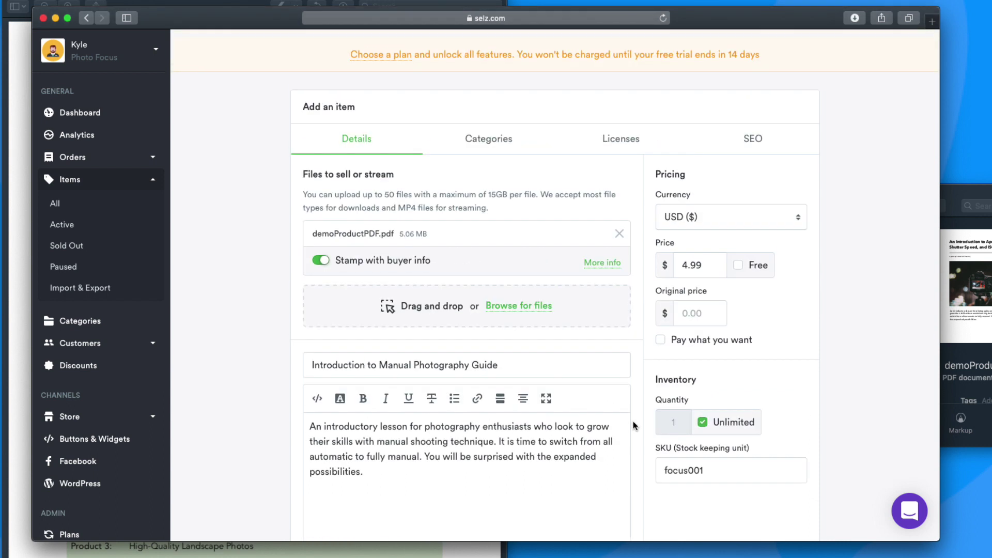
{"action": "scroll", "coordinate": [634, 424], "scroll_direction": "down", "scroll_amount": 1}
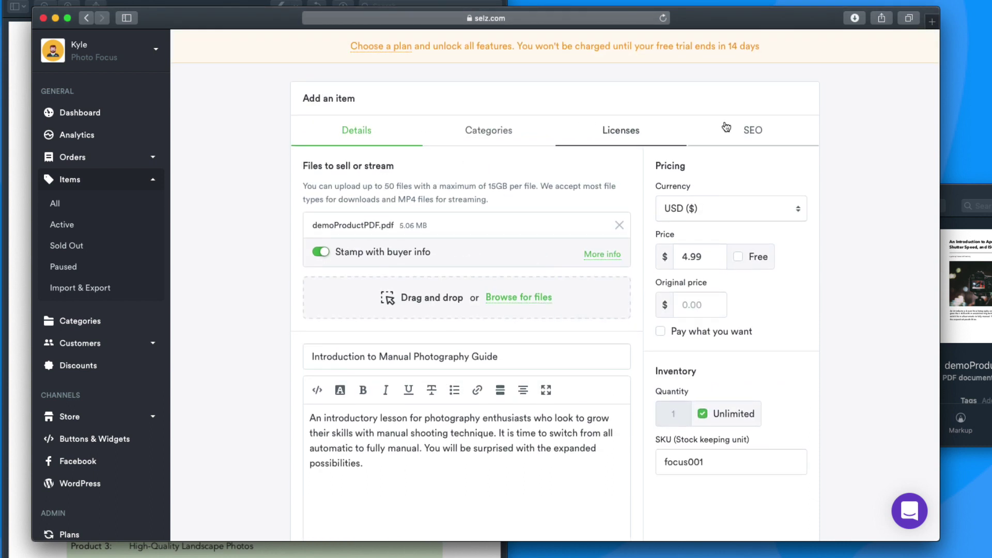
{"action": "left_click", "coordinate": [526, 134]}
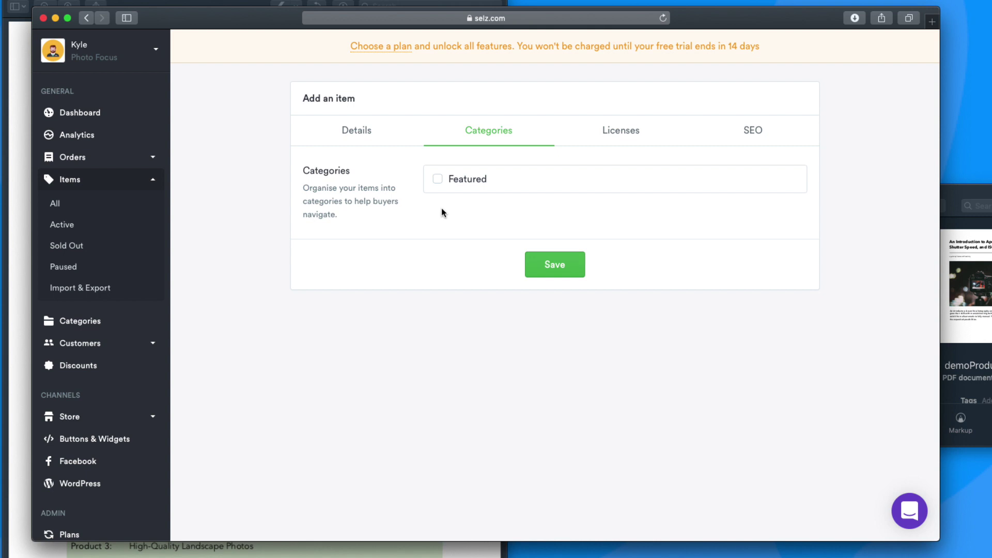
{"action": "left_click", "coordinate": [594, 134]}
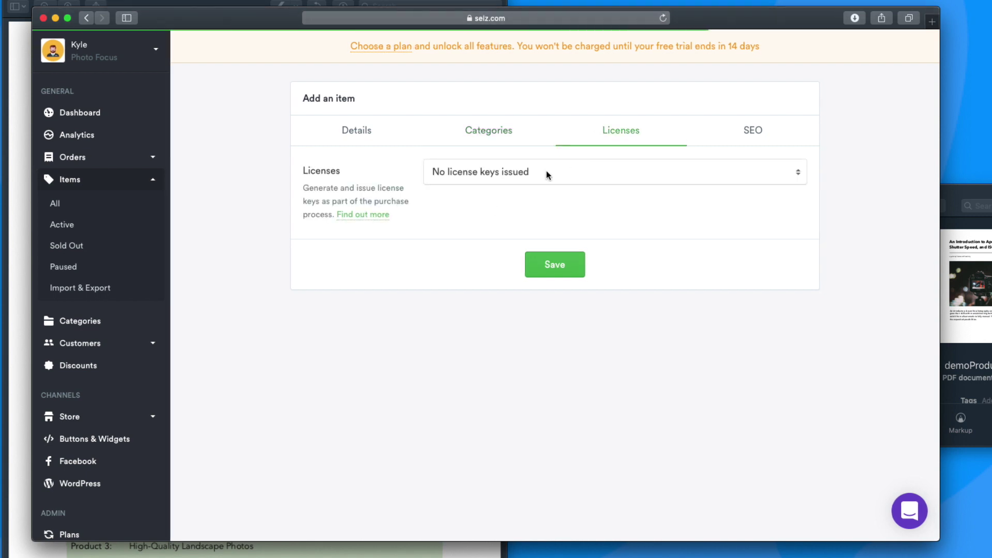
Look through the license key issuing options available for the item, keeping license keys off
{"action": "left_click", "coordinate": [499, 176]}
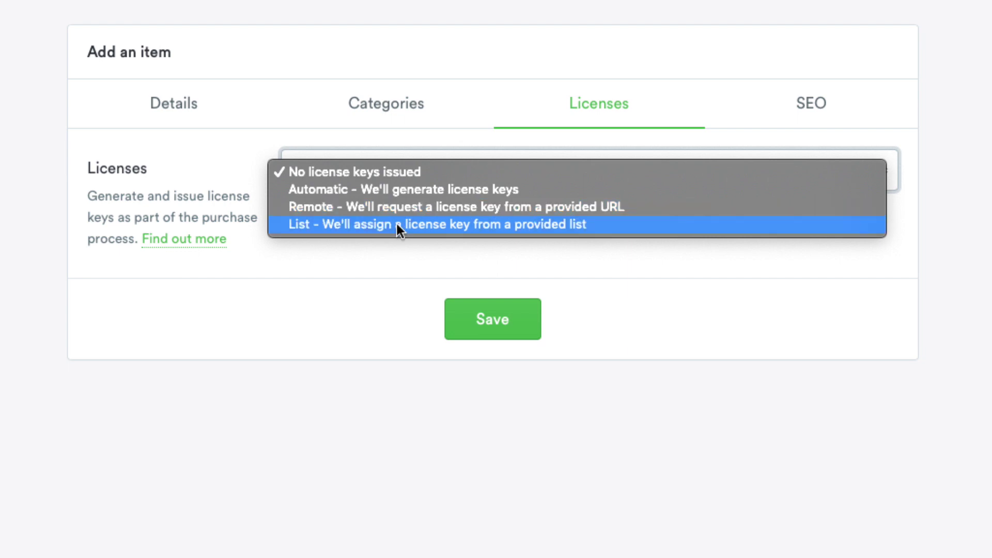
{"action": "left_click", "coordinate": [396, 250]}
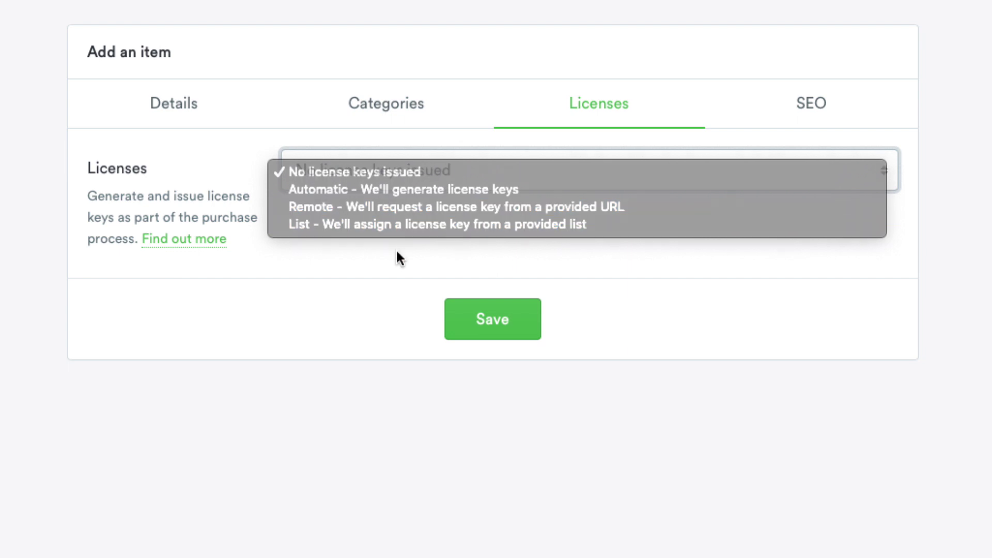
Copy Product 1's meta description and meta URL manual-photo-guide from the store details document into the item's SEO settings, leaving the page title empty
{"action": "left_click", "coordinate": [742, 122]}
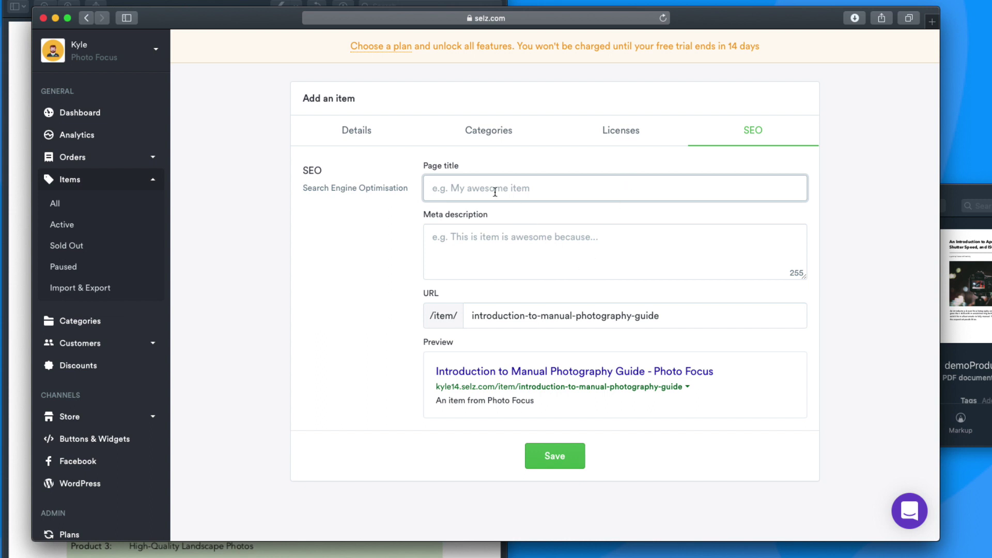
{"action": "left_click", "coordinate": [455, 547]}
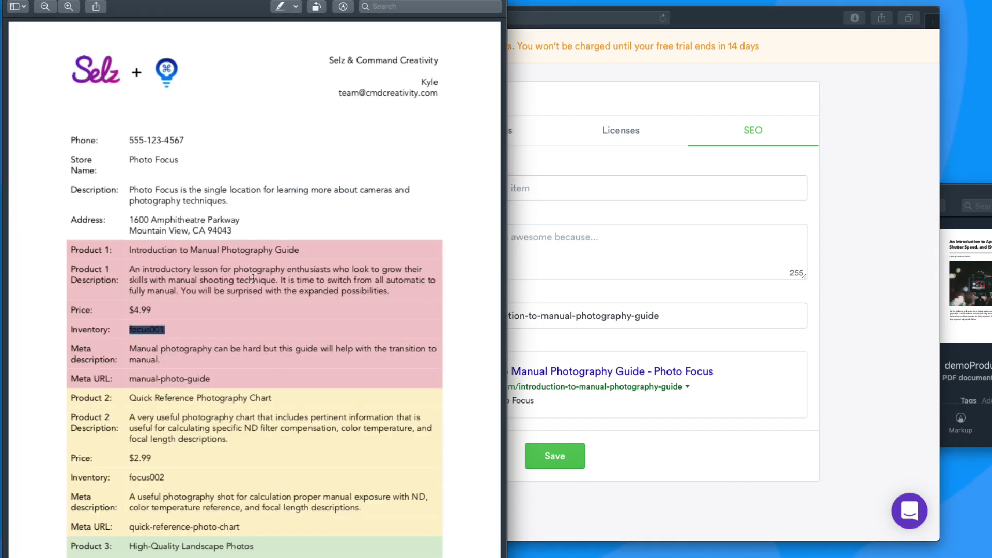
{"action": "left_click_drag", "start_coordinate": [264, 361], "coordinate": [203, 354]}
{"action": "left_click", "coordinate": [203, 355]}
{"action": "double_click", "coordinate": [171, 357]}
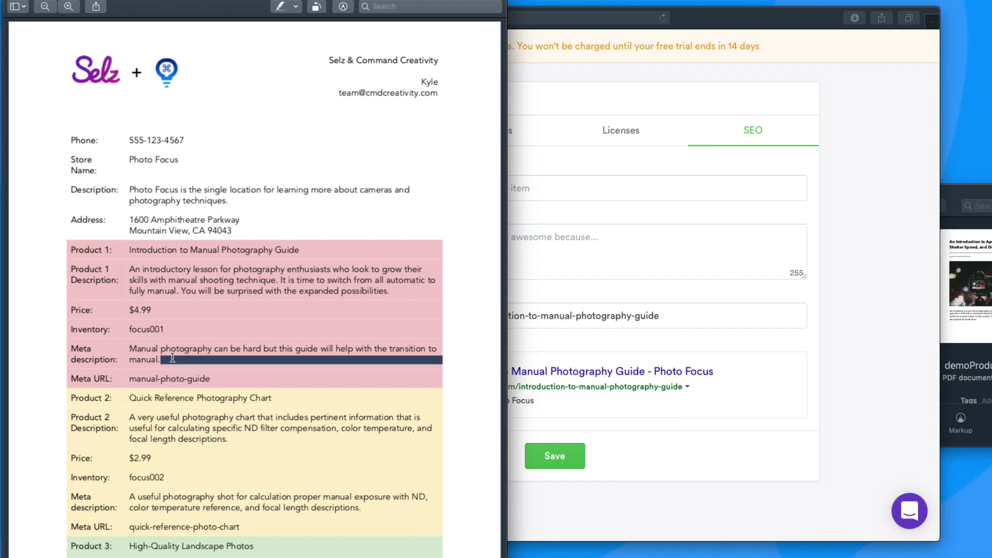
{"action": "left_click", "coordinate": [530, 188]}
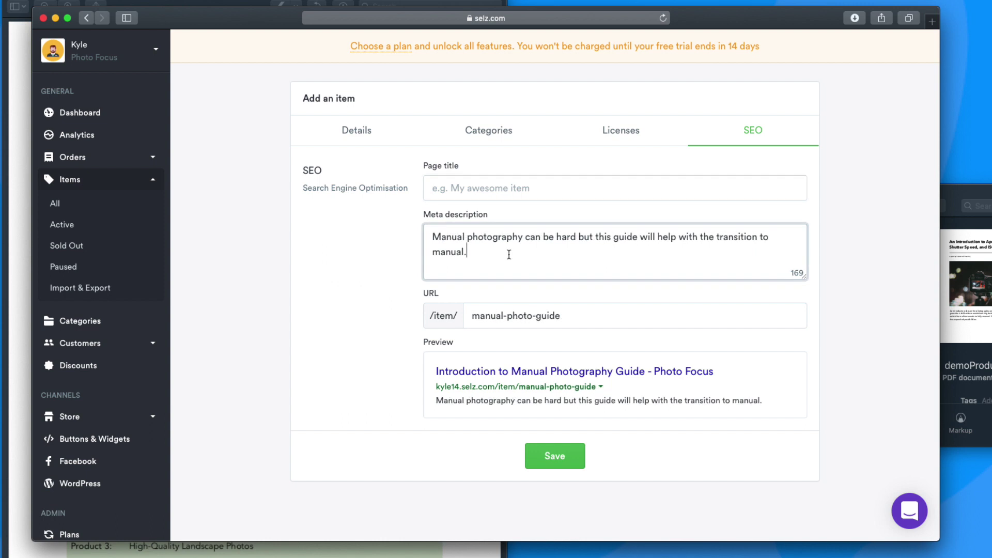
{"action": "left_click", "coordinate": [561, 318]}
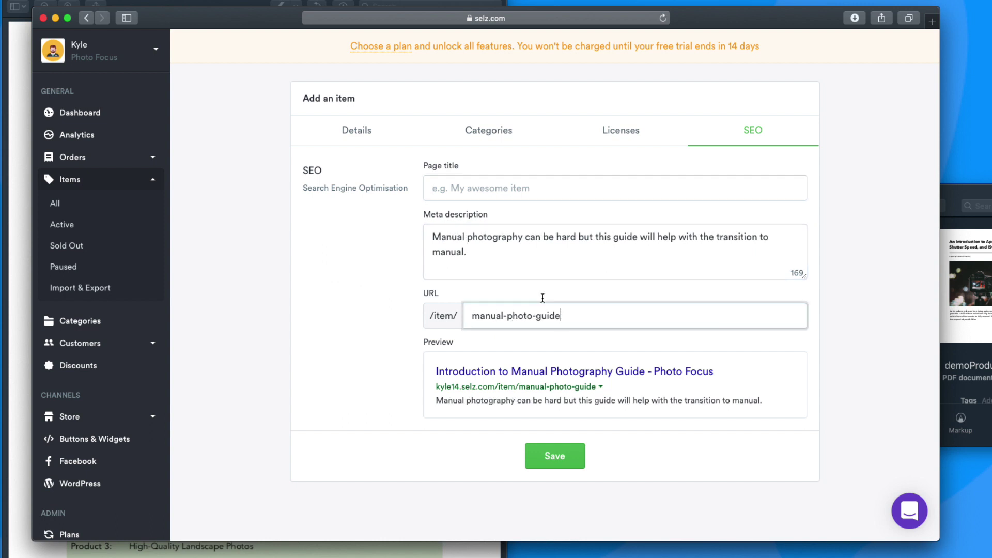
{"action": "left_click", "coordinate": [459, 187]}
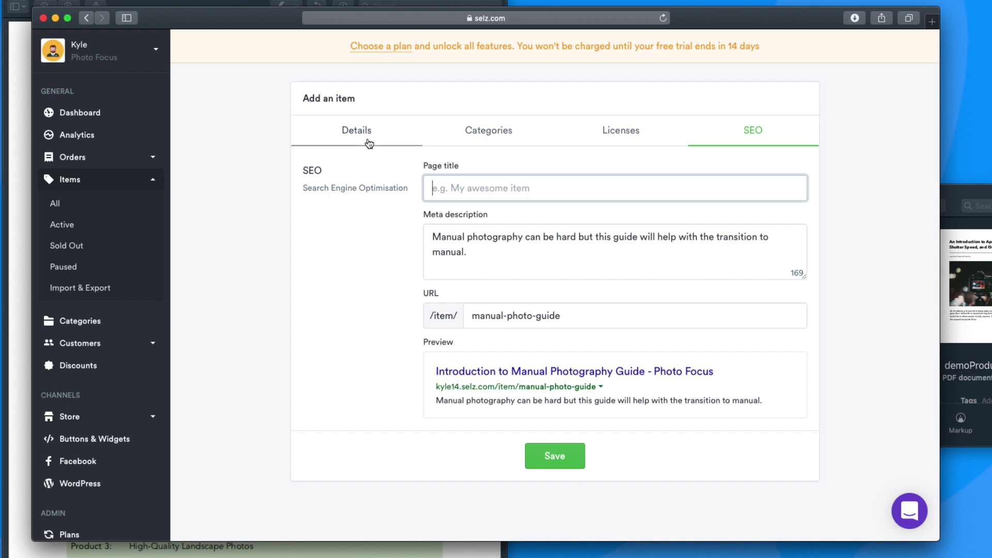
Recheck the item's details and SEO settings, and save the Introduction to Manual Photography Guide item
{"action": "left_click", "coordinate": [385, 136]}
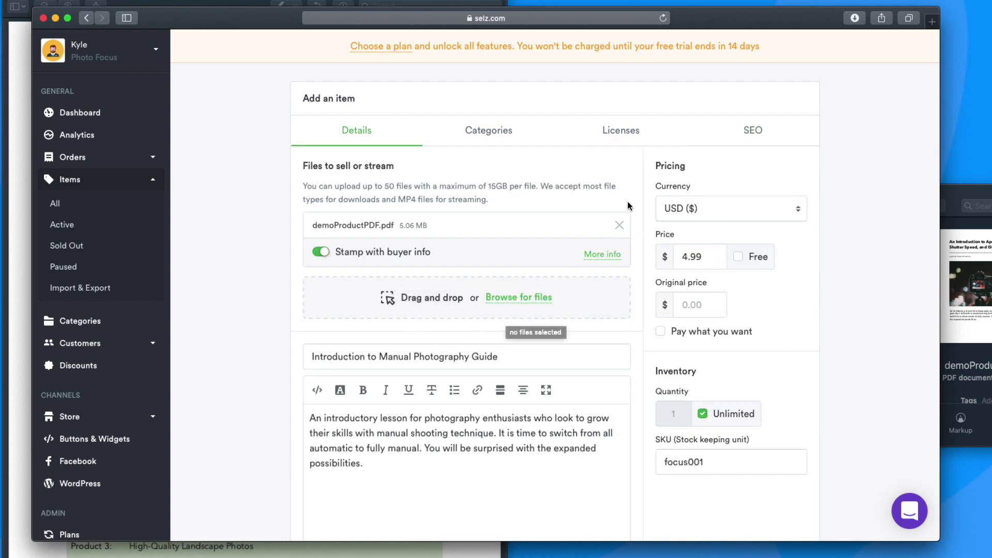
{"action": "left_click", "coordinate": [751, 132]}
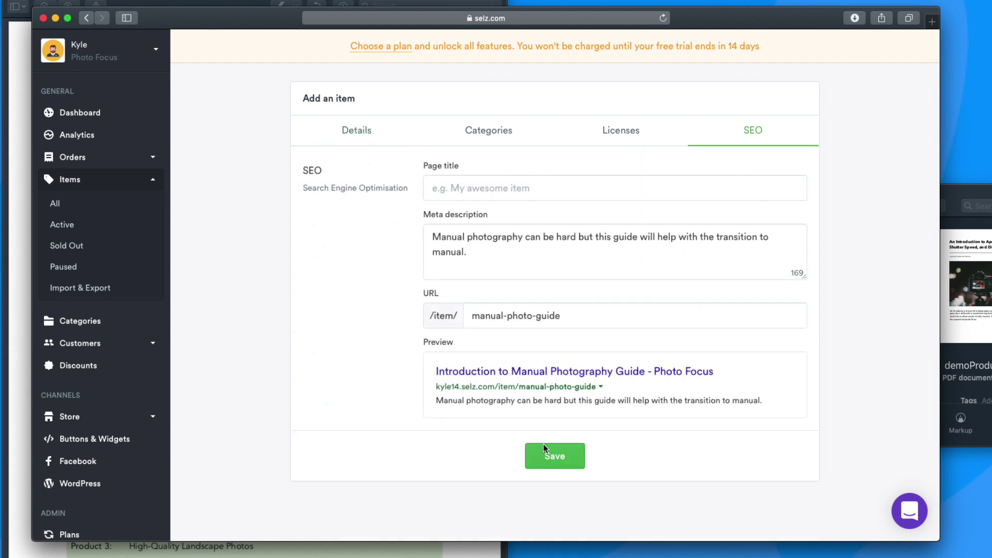
{"action": "left_click", "coordinate": [547, 458]}
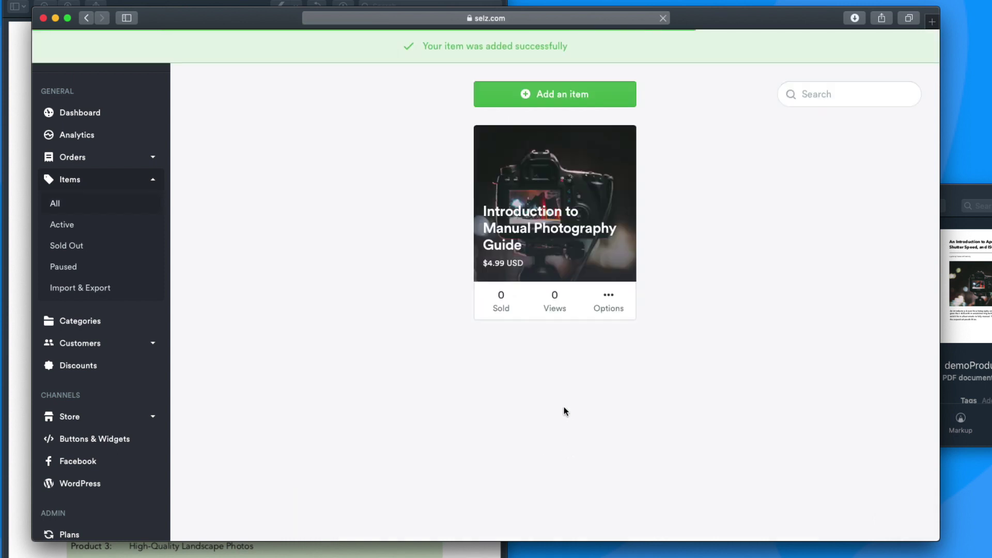
{"action": "key", "text": "super+Tab"}
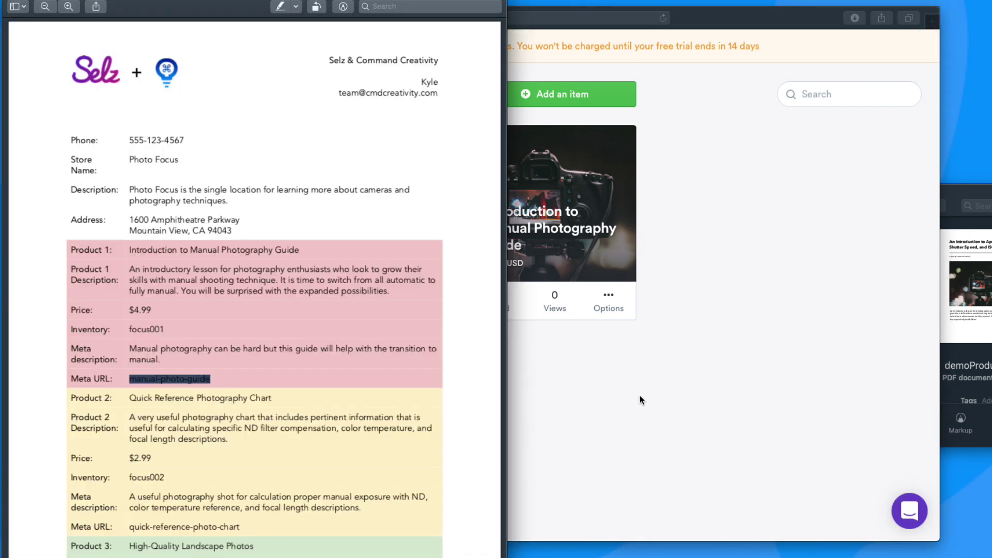
{"action": "left_click", "coordinate": [634, 406]}
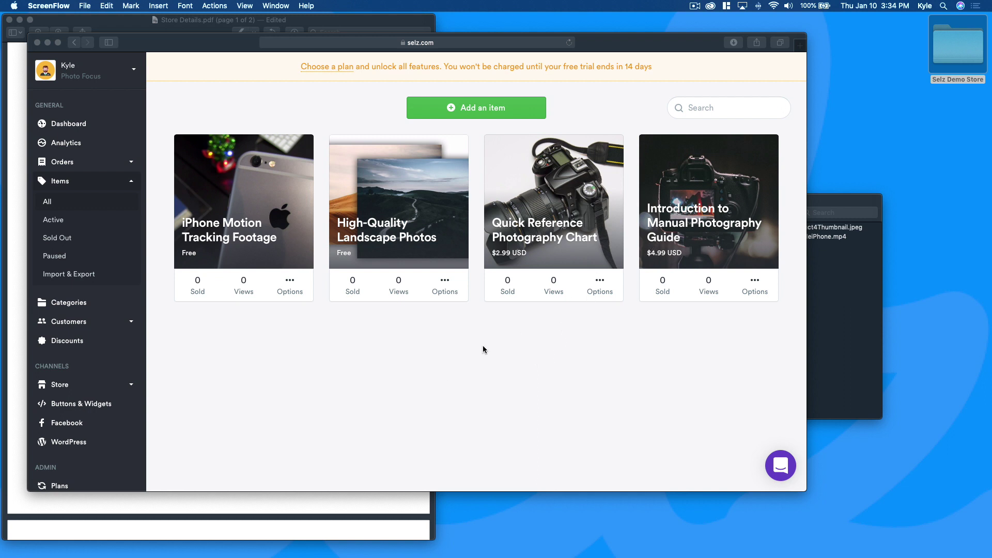
{"action": "left_click", "coordinate": [357, 515]}
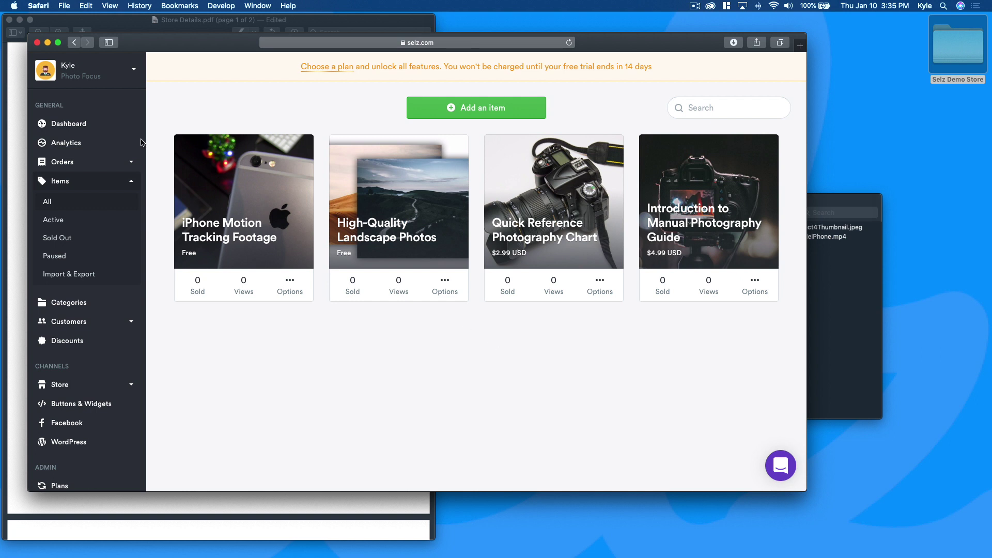
Minimize the store's browser window, the Store Details document and the Sample Video folder window to clear the desktop
{"action": "left_click", "coordinate": [48, 42]}
{"action": "left_click", "coordinate": [20, 20]}
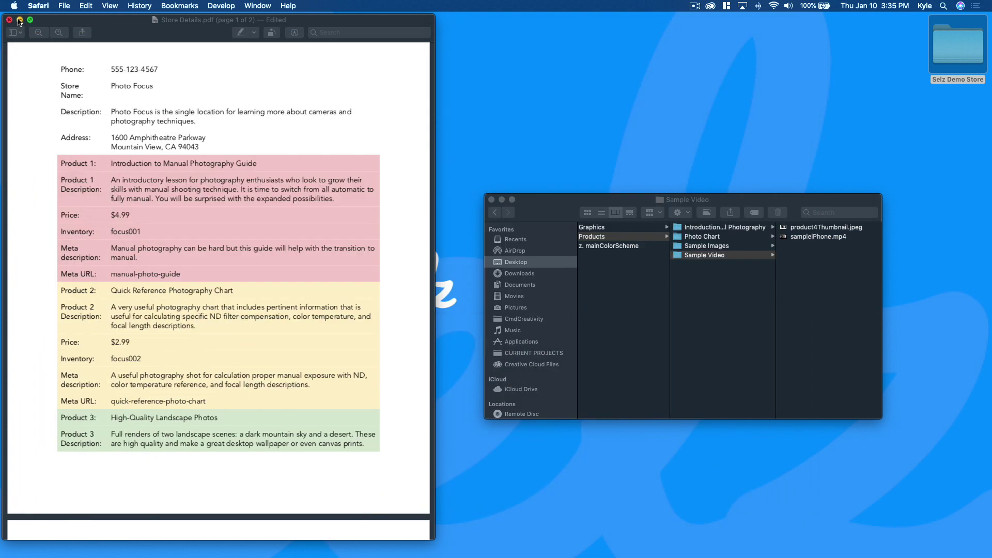
{"action": "left_click", "coordinate": [502, 199]}
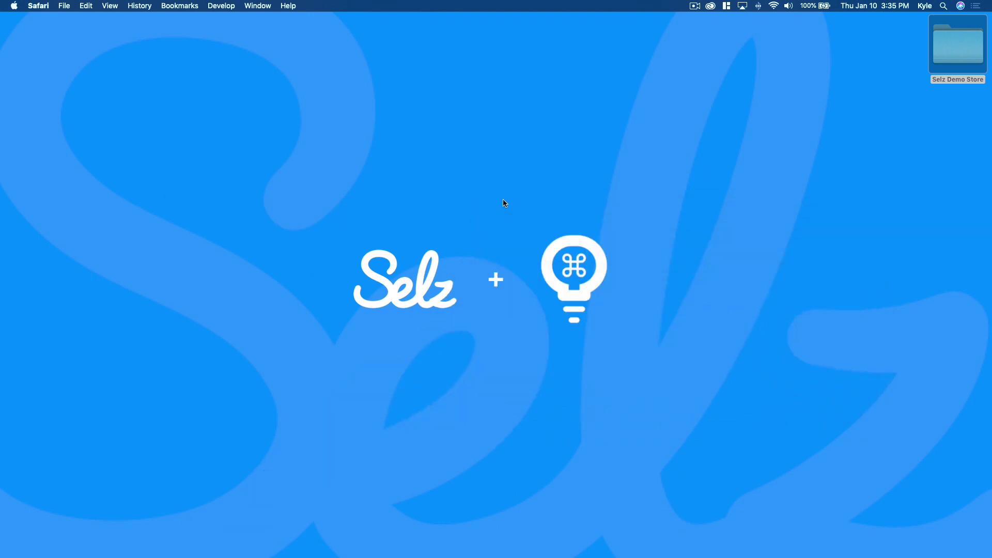